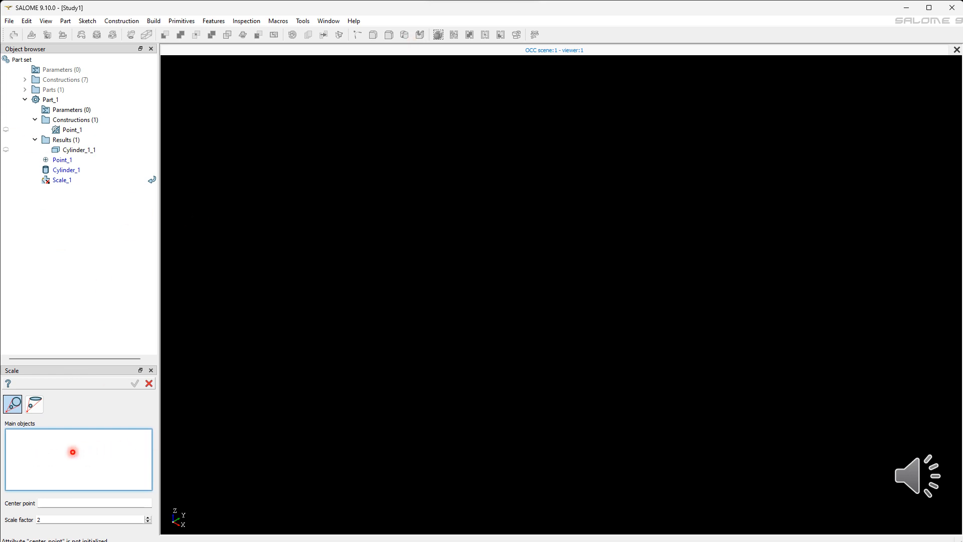
Step: Scale the cylinder by a factor of 2 about Point_1
click(76, 150)
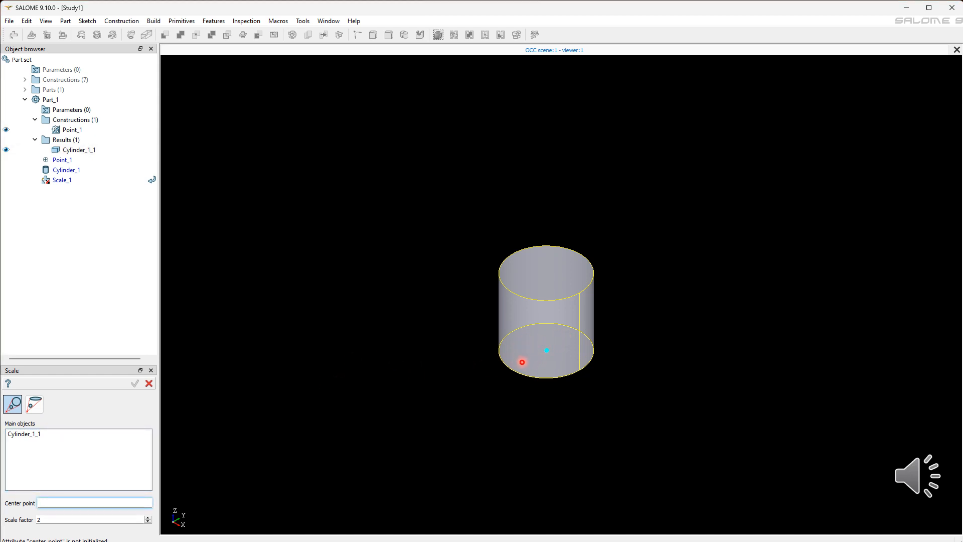
click(545, 342)
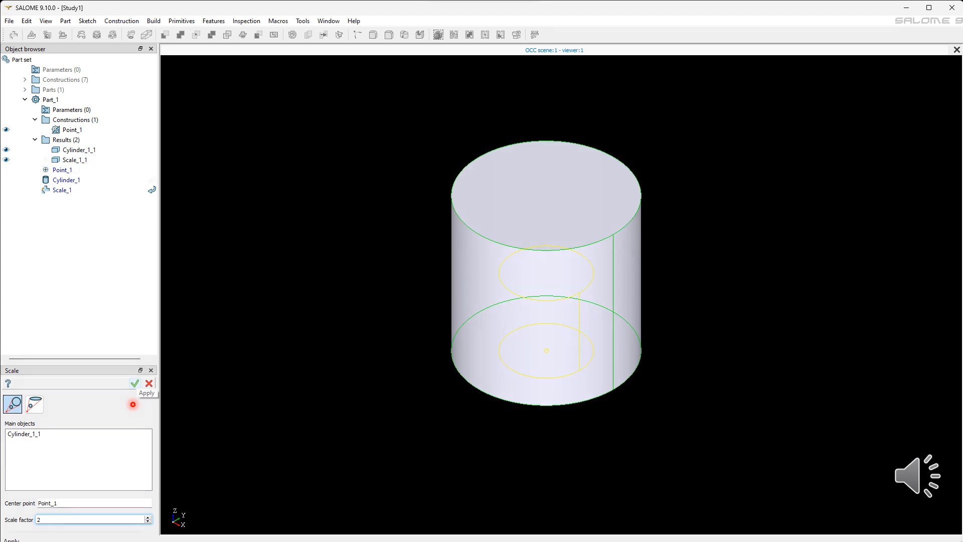
click(134, 383)
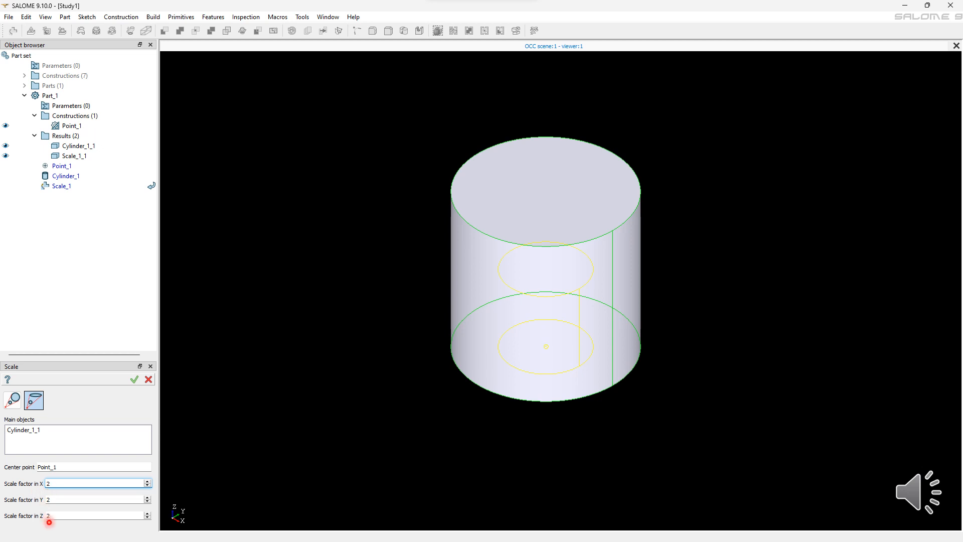
Step: Scale the cylinder about Point_1 with factors 3 in X, 1 in Y and 3 in Z
key(BackSpace)
text(3)
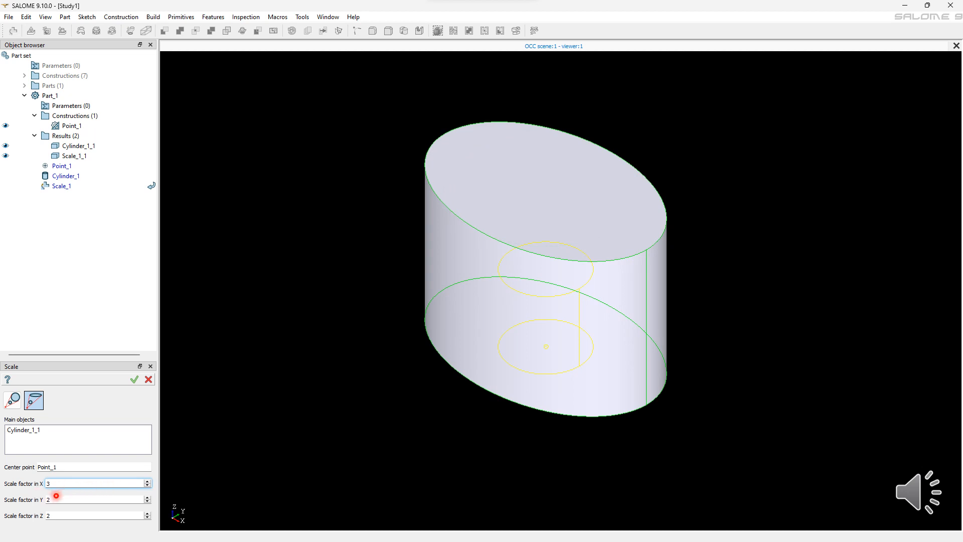
click(55, 498)
key(BackSpace)
text(1)
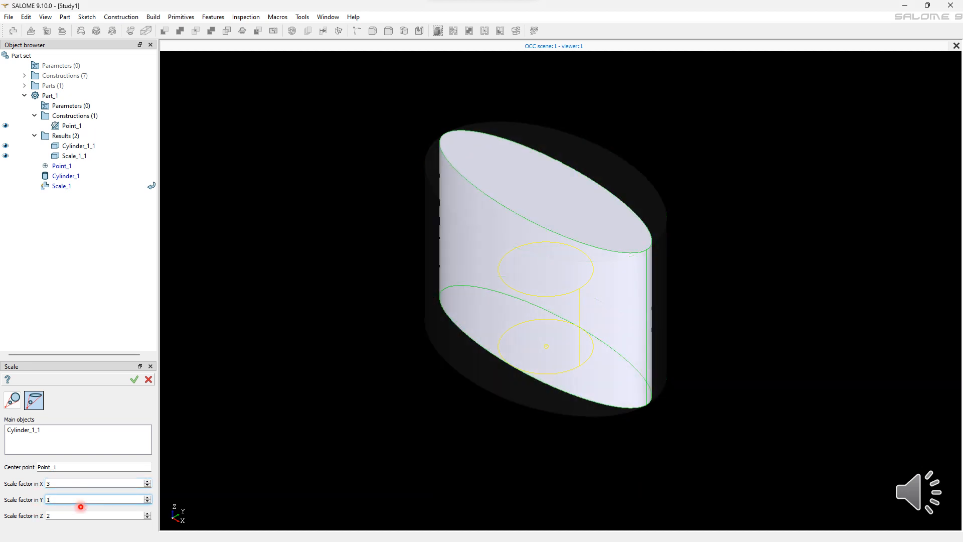
click(73, 514)
key(BackSpace)
text(3)
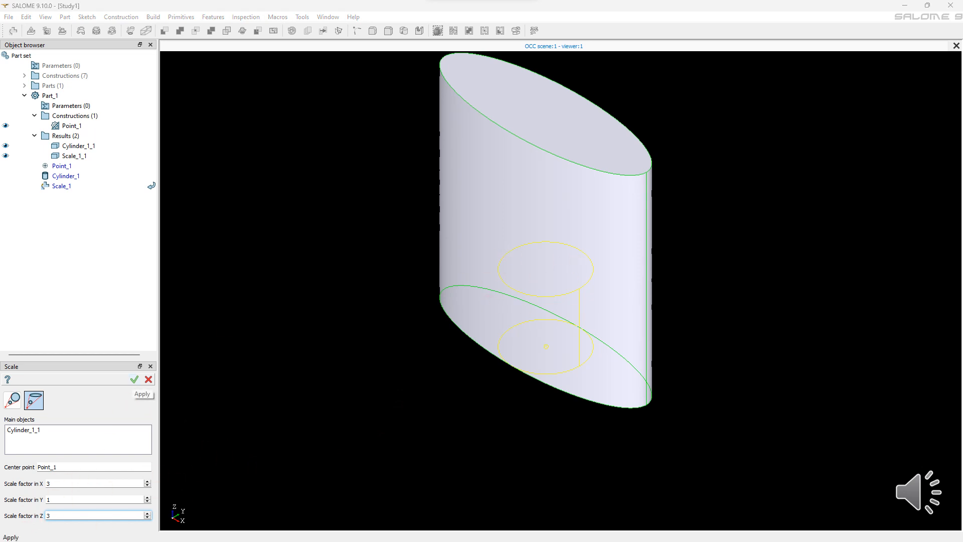
click(134, 379)
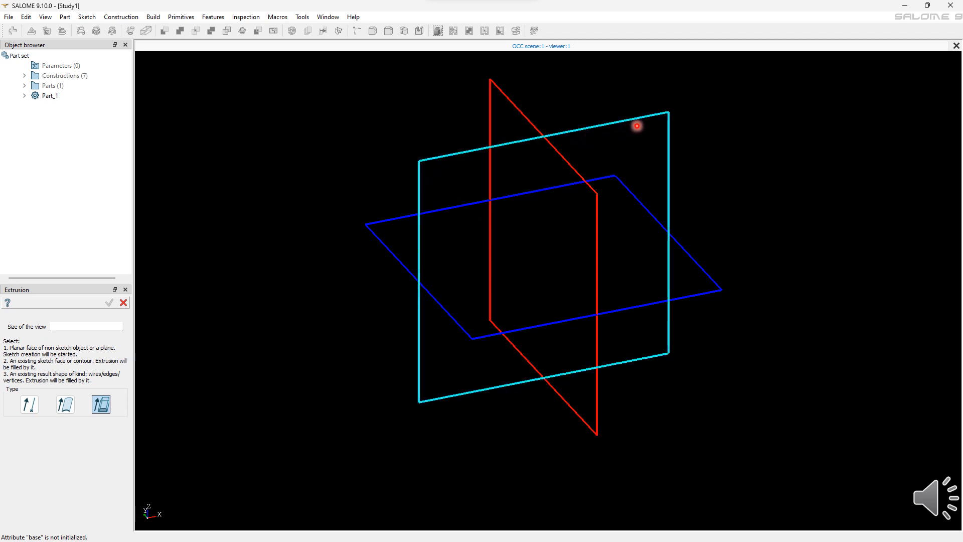
Step: Start a new sketch for an extrusion on the cyan plane and set the plane view
click(411, 195)
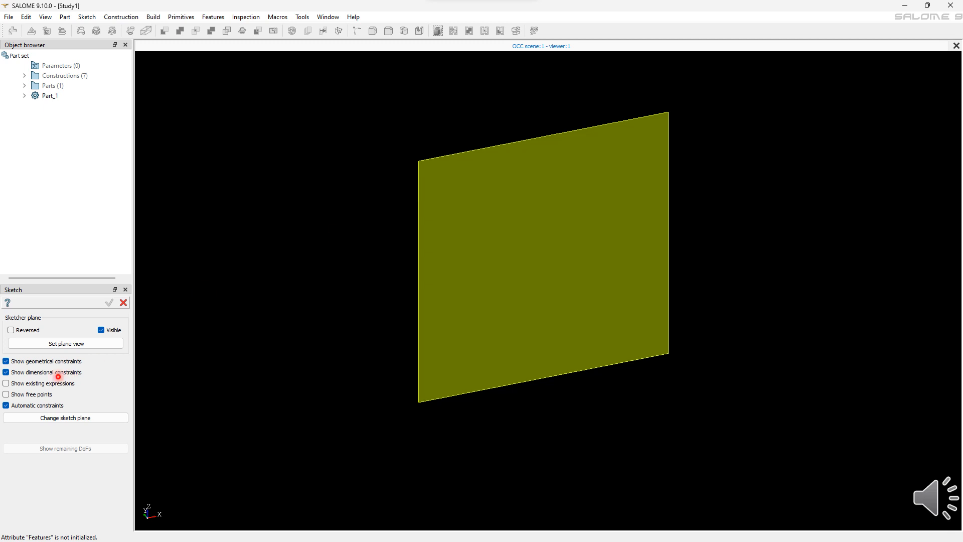
click(104, 345)
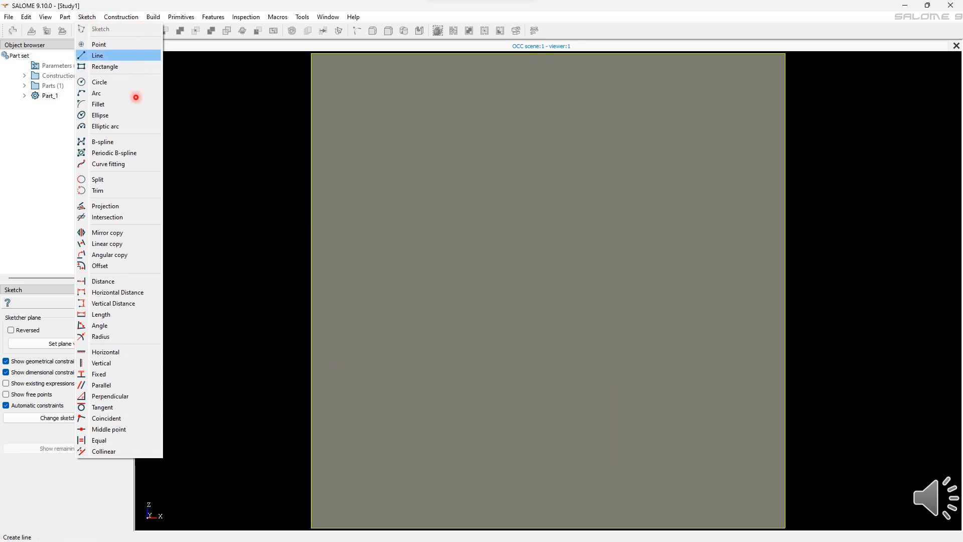
Step: Draw a closed hexagon with the Line tool and finish the sketch
click(103, 56)
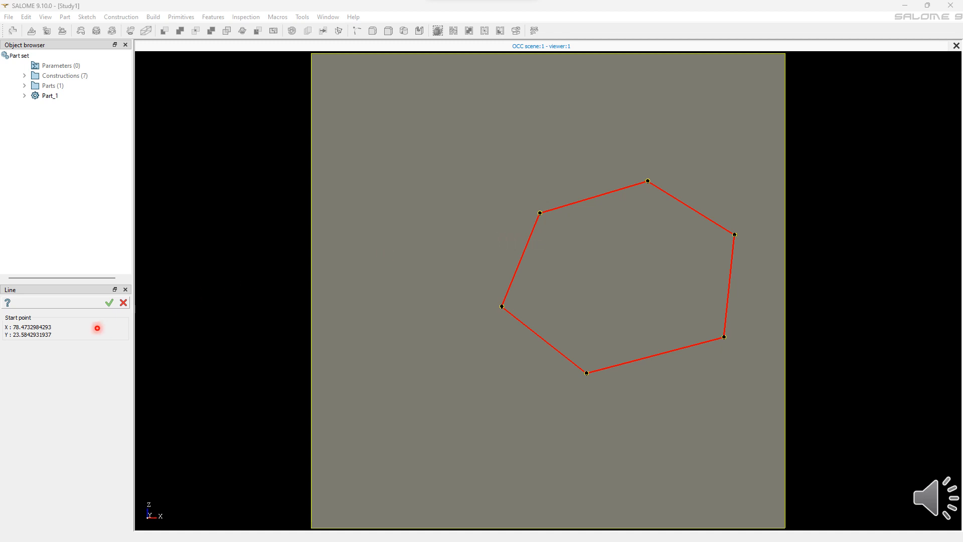
click(103, 314)
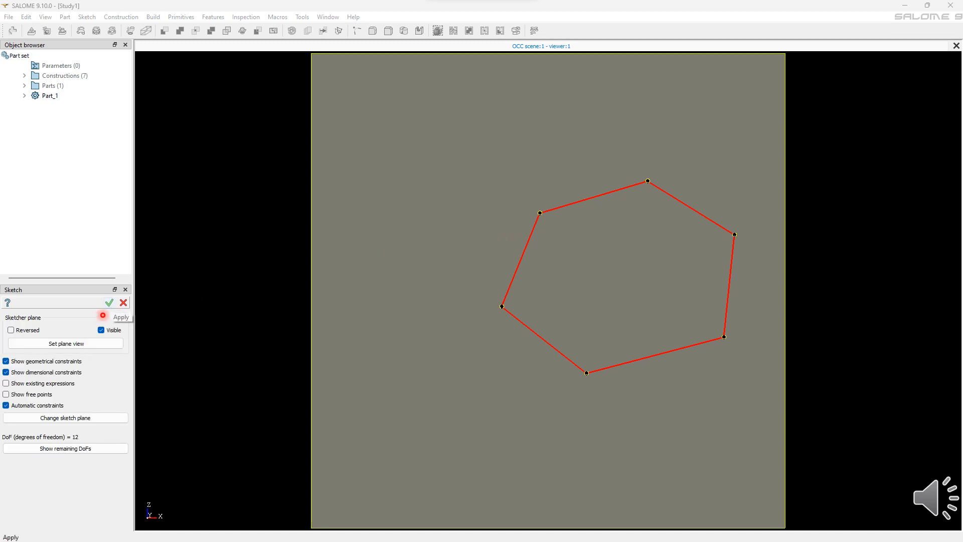
click(103, 315)
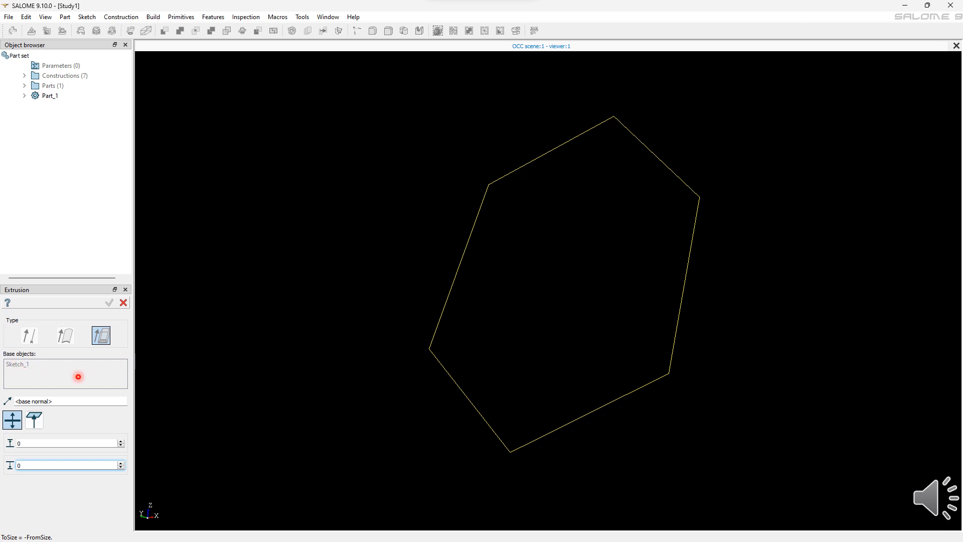
Step: Extrude the hexagon sketch by 25 in one direction and 7 in the other
double_click(84, 440)
text(25)
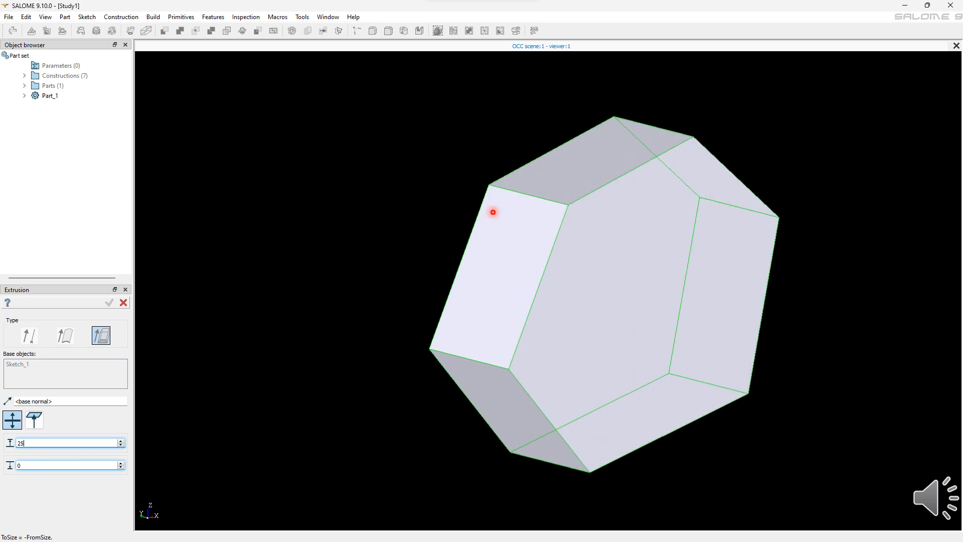
key(Tab)
text(7)
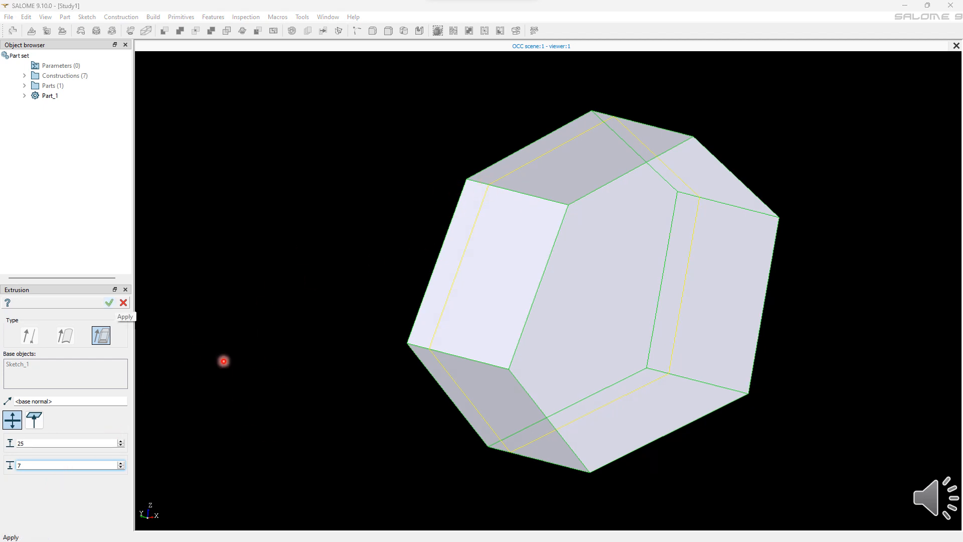
click(110, 303)
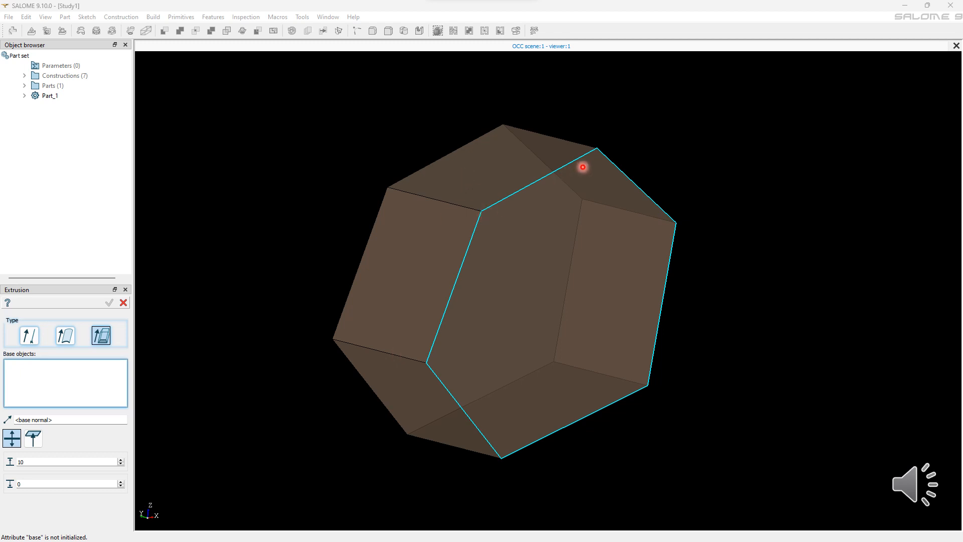
Step: Extrude the hexagonal solid's front face by 25
click(467, 250)
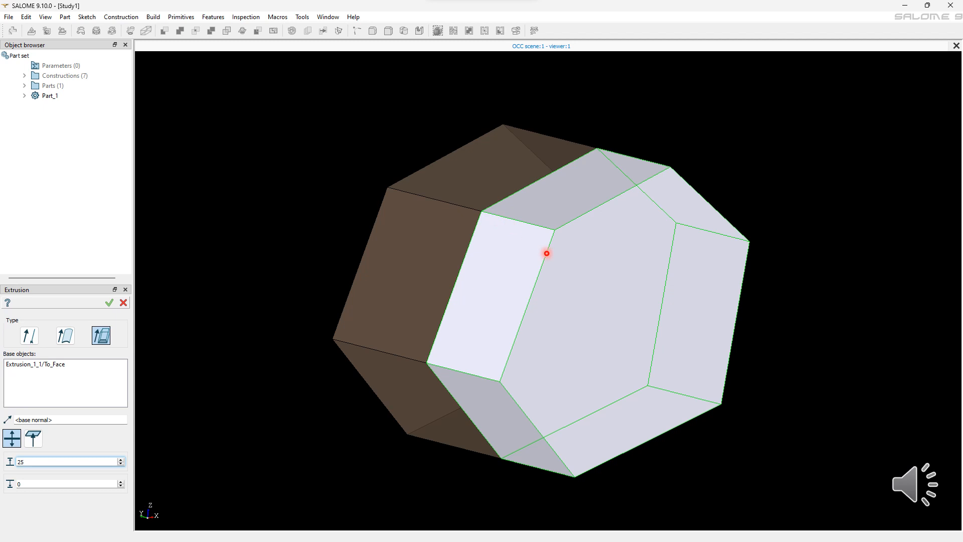
key(Tab)
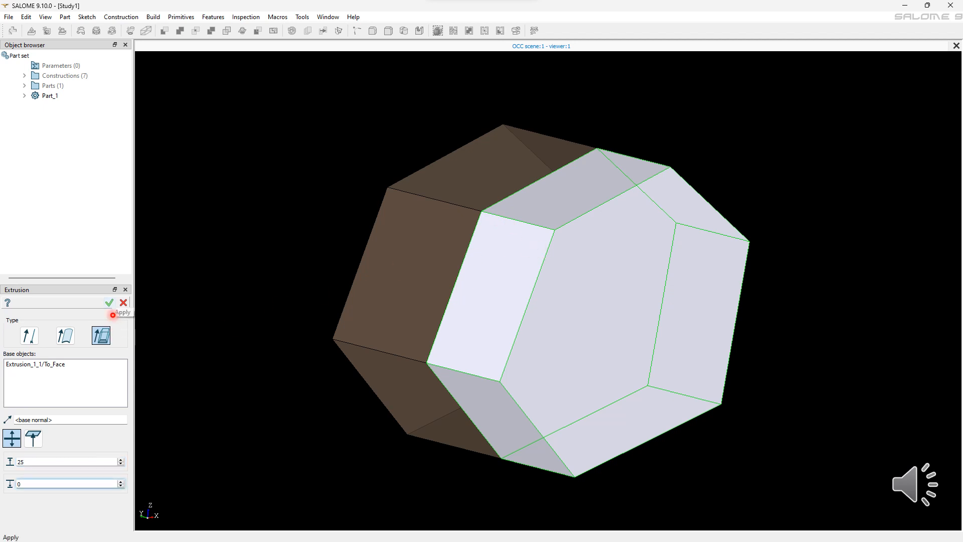
key(Return)
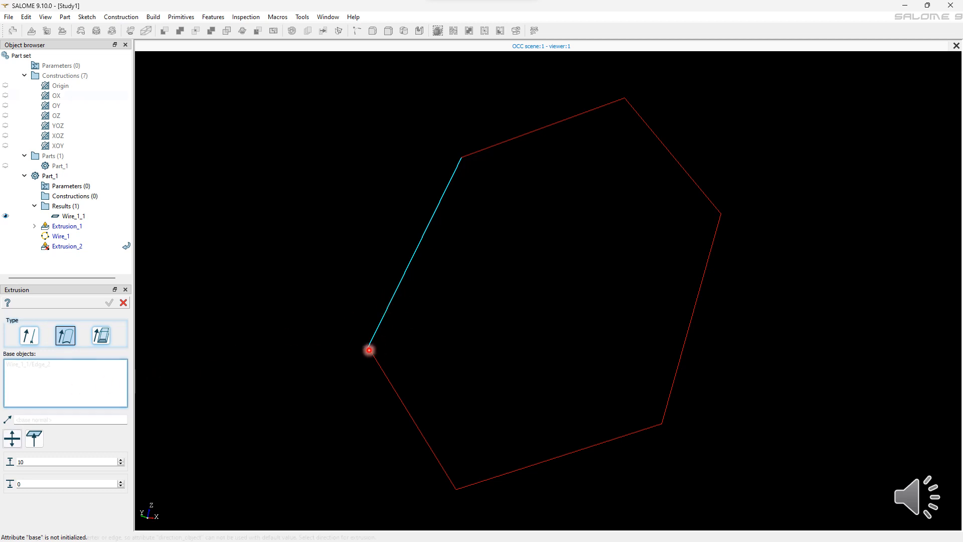
Step: Extrude one hexagon edge along OX with sizes 25 and 30
click(370, 346)
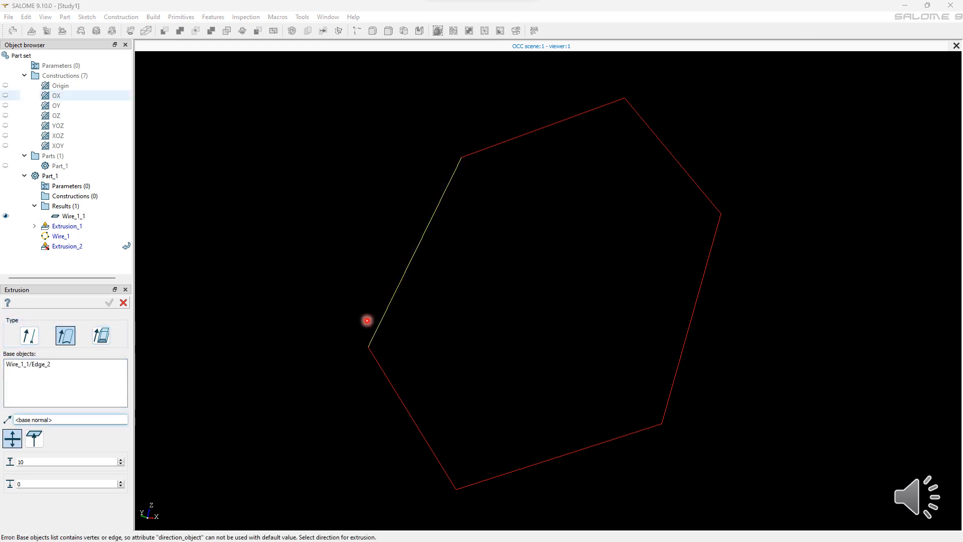
click(56, 96)
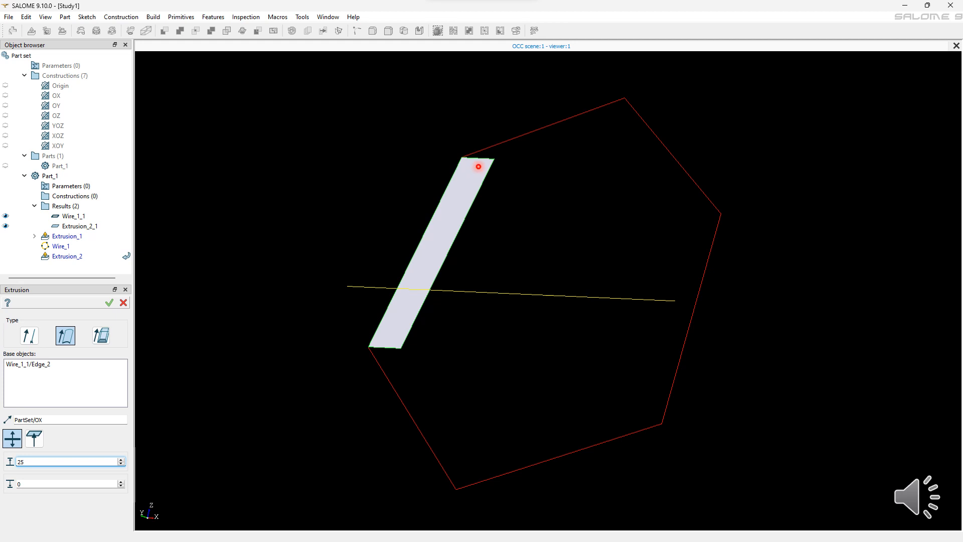
key(Tab)
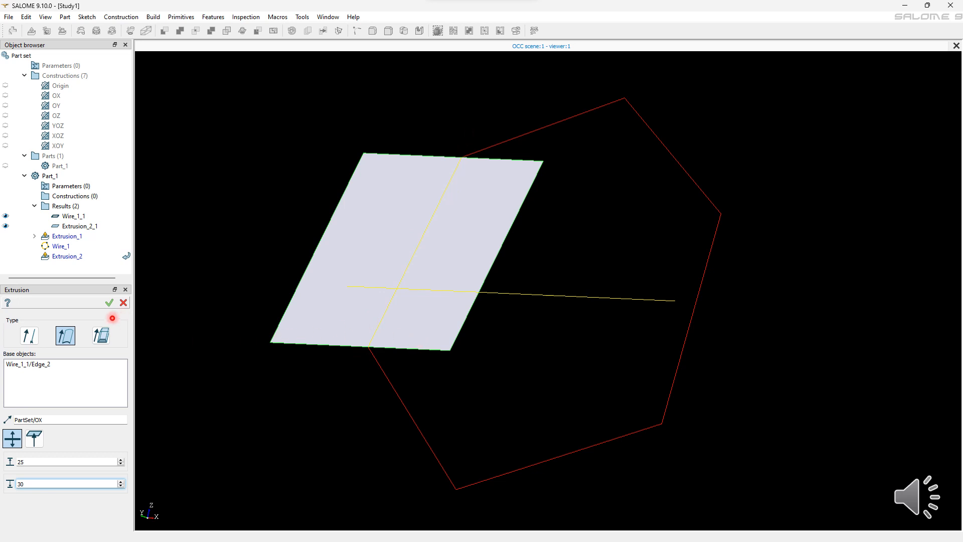
click(109, 302)
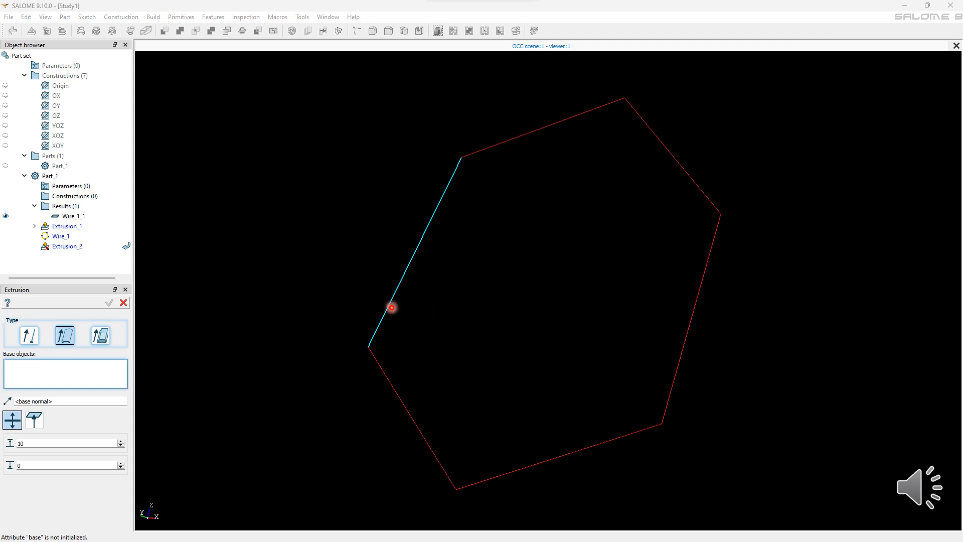
Step: Select three alternate hexagon edges as extrusion base objects
click(392, 307)
shift+click(378, 335)
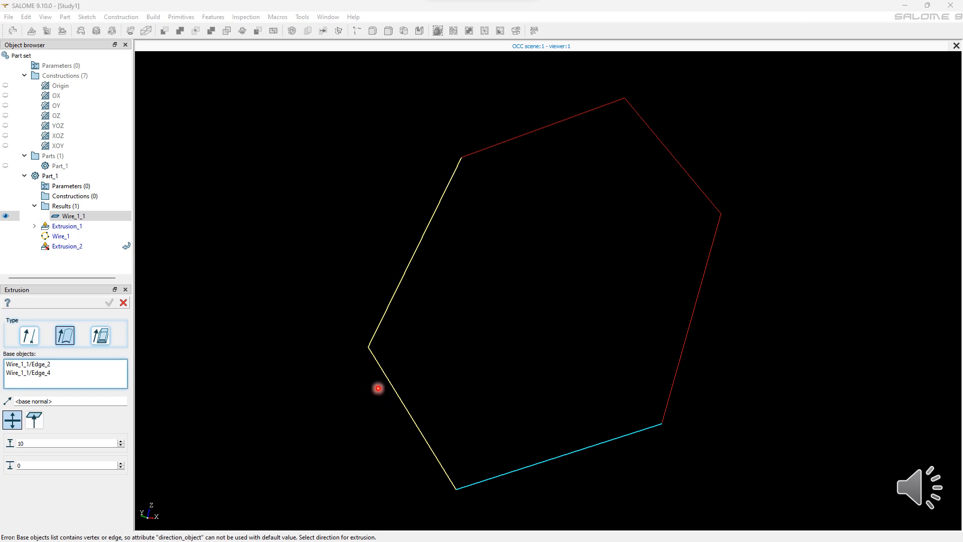
shift+click(654, 450)
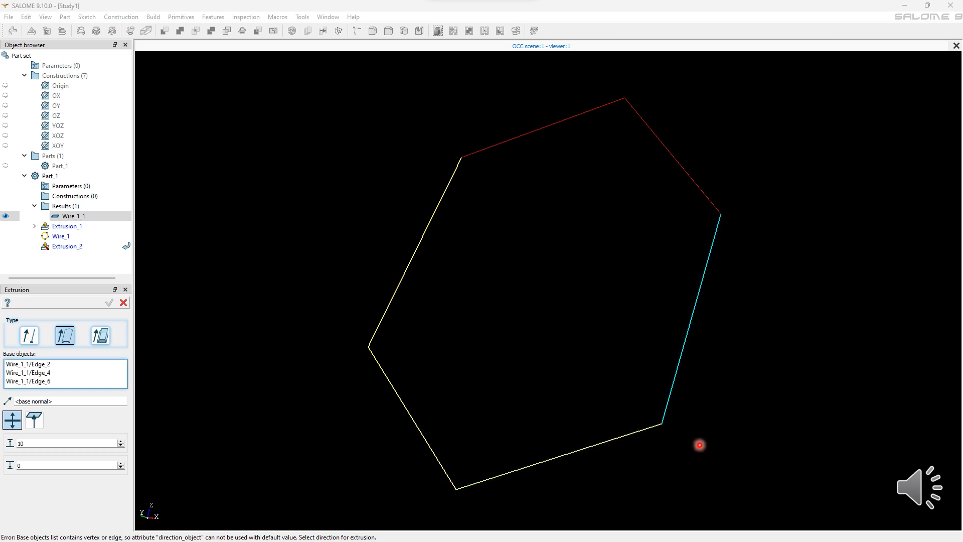
Step: Extrude two hexagon vertices along OY with sizes 10 and 122
shift+click(700, 329)
shift+click(679, 184)
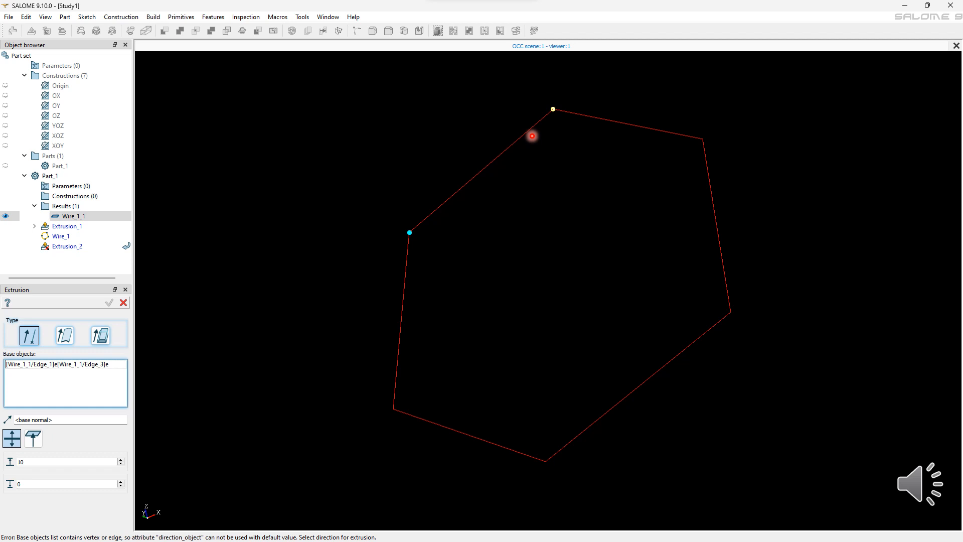
click(529, 137)
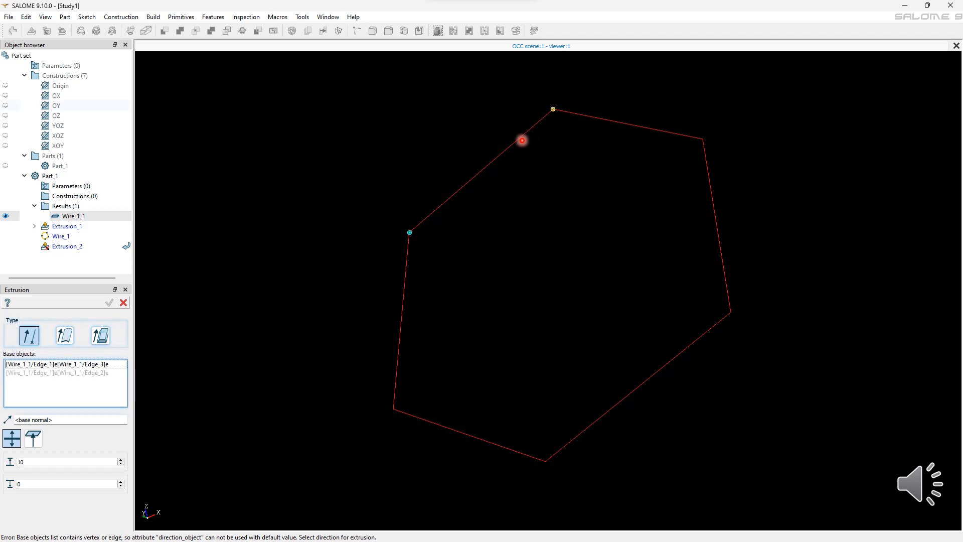
click(266, 301)
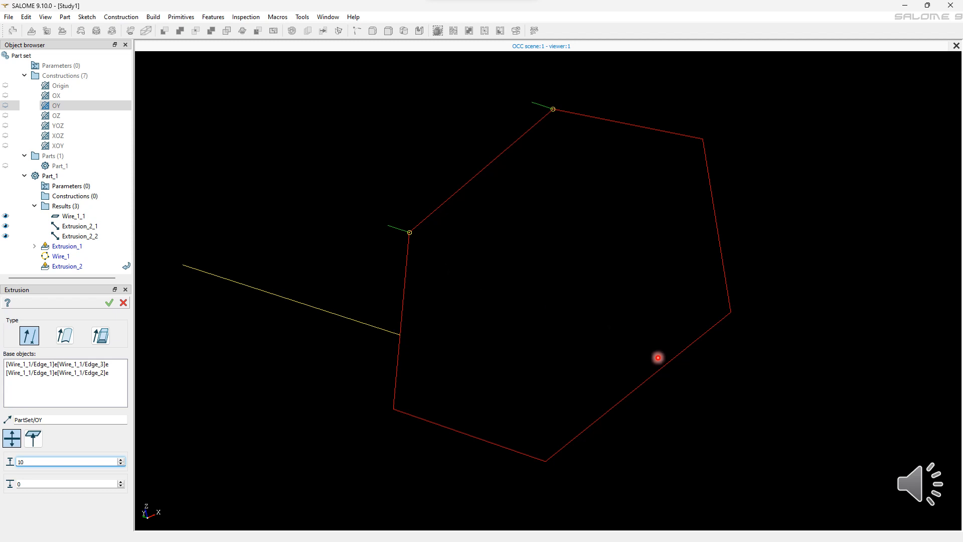
key(Tab)
text(122)
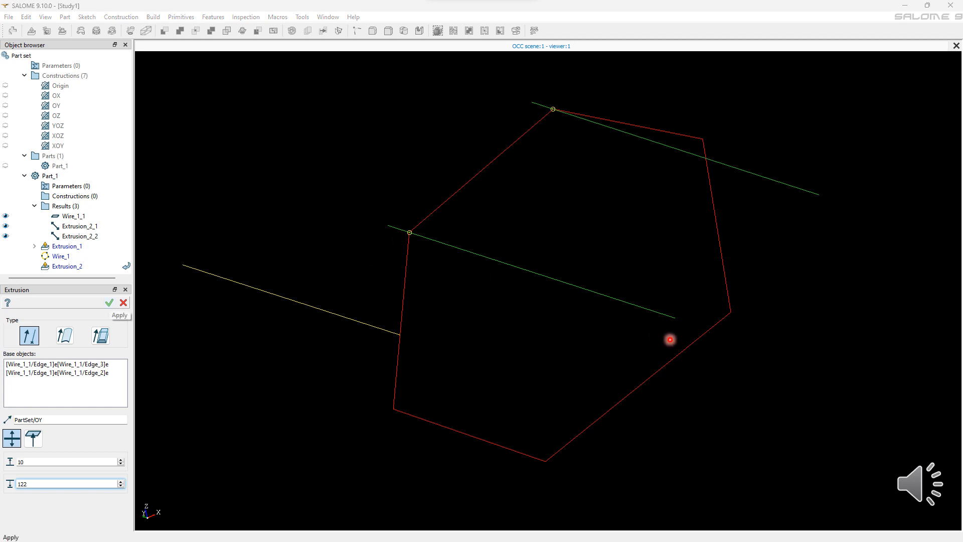
click(109, 302)
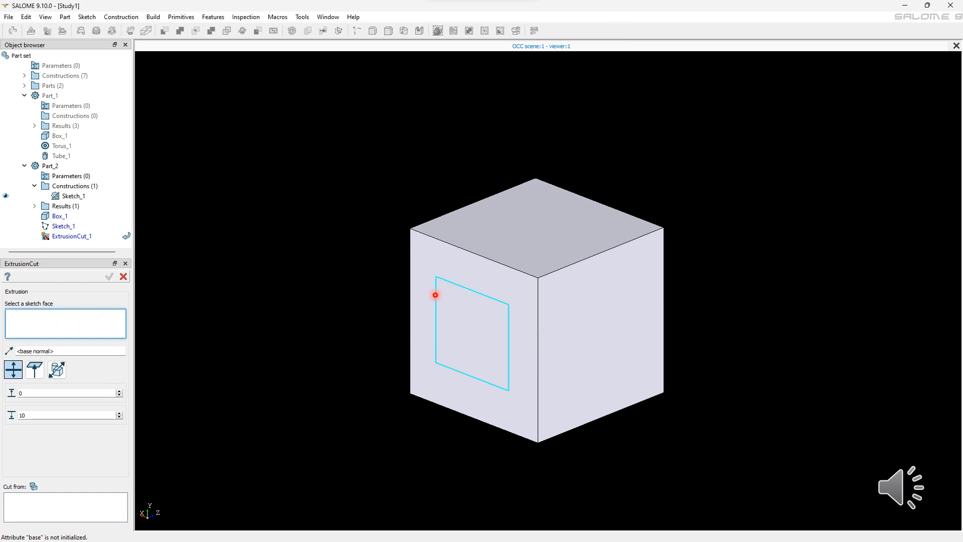
Step: Extrusion-cut the rectangular sketch face from the box to a depth of 5
click(435, 295)
click(54, 490)
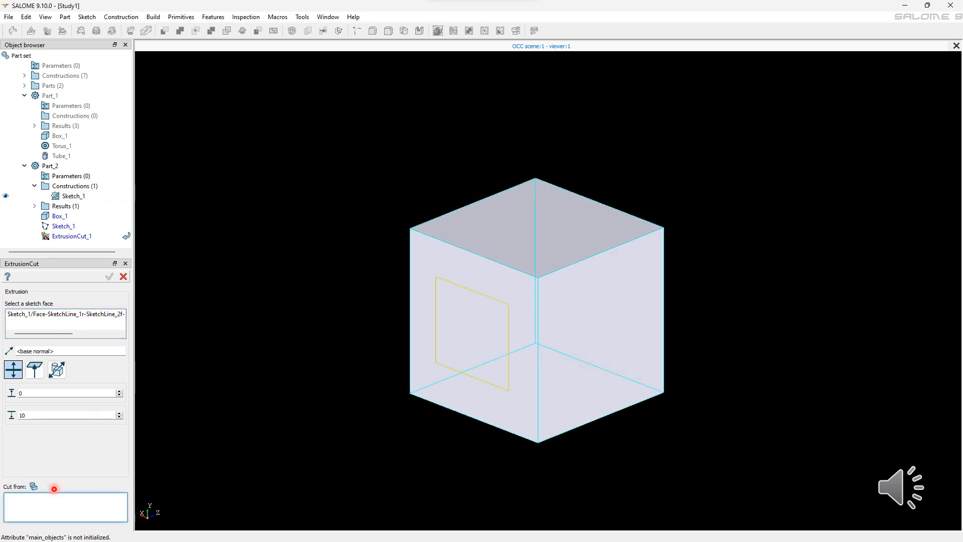
click(660, 220)
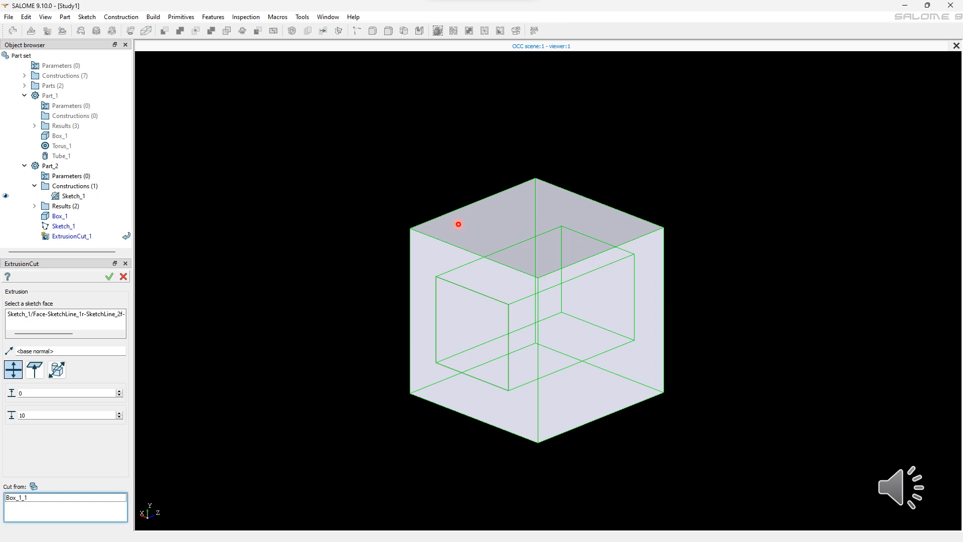
double_click(30, 414)
text(5)
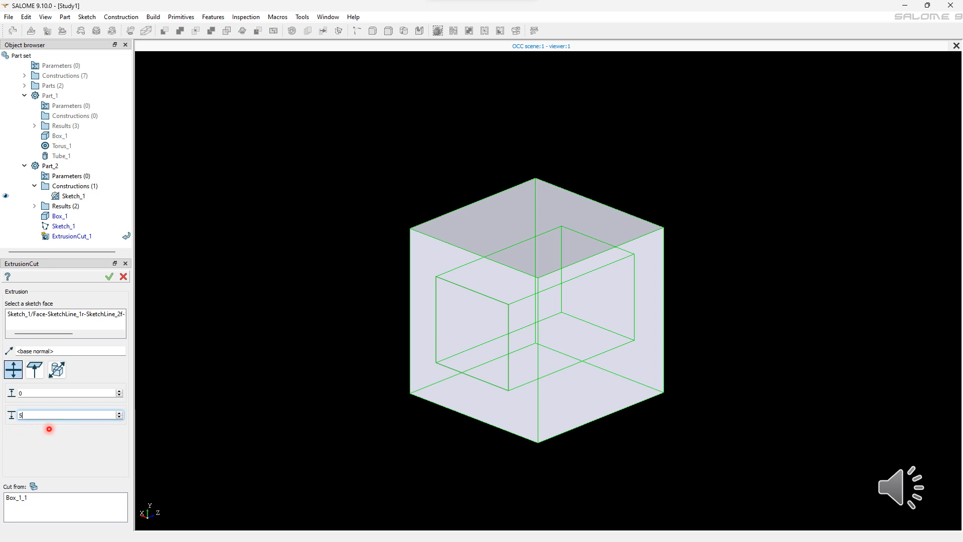
key(Return)
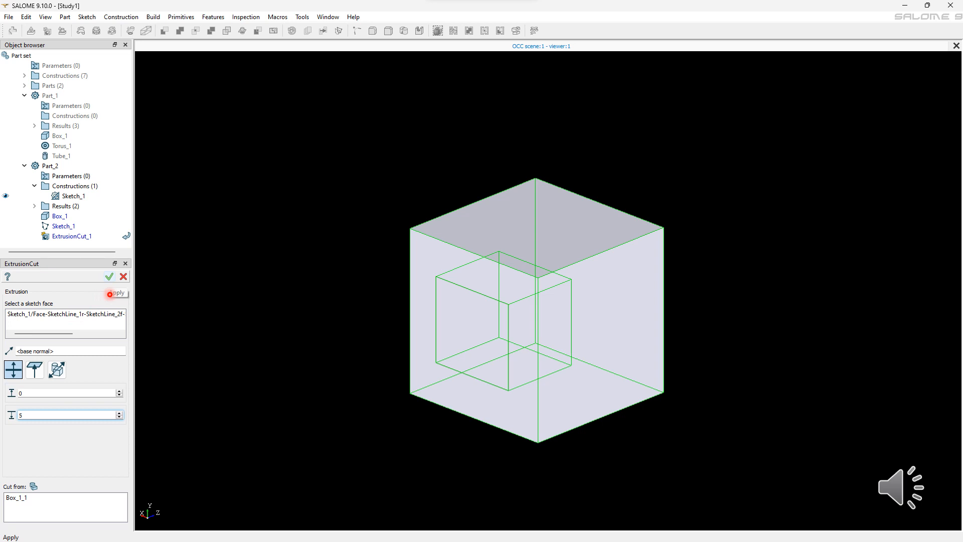
click(109, 277)
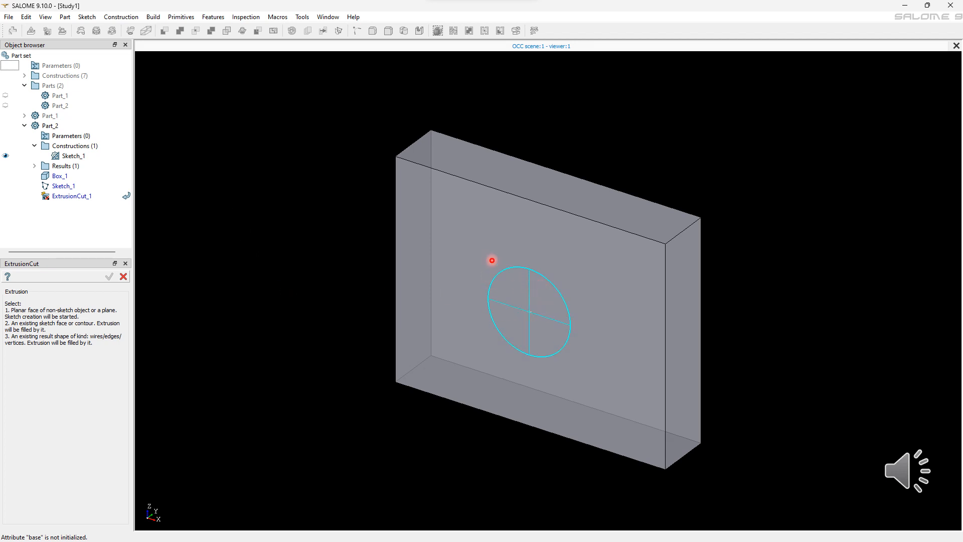
Step: Extrusion-cut the circular sketch face through all of the box
click(600, 321)
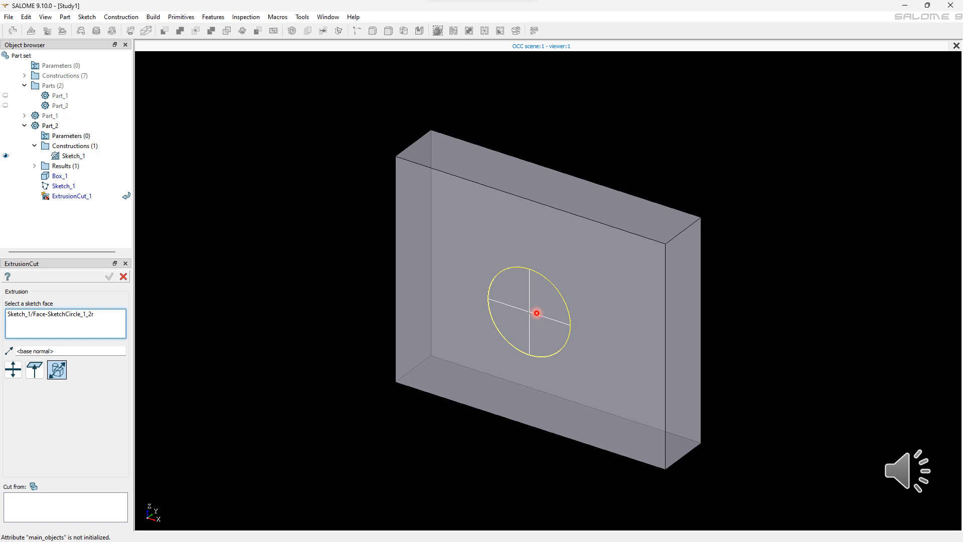
click(536, 313)
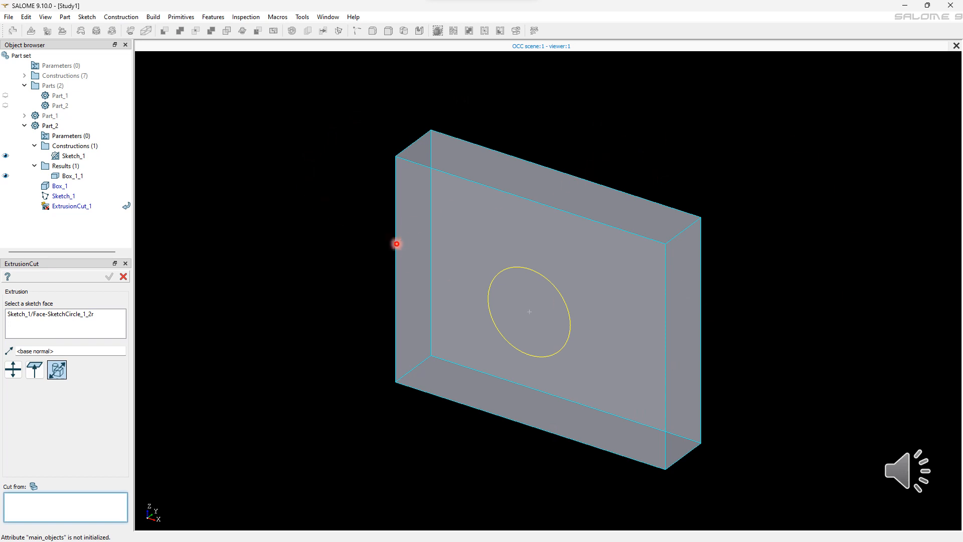
click(396, 244)
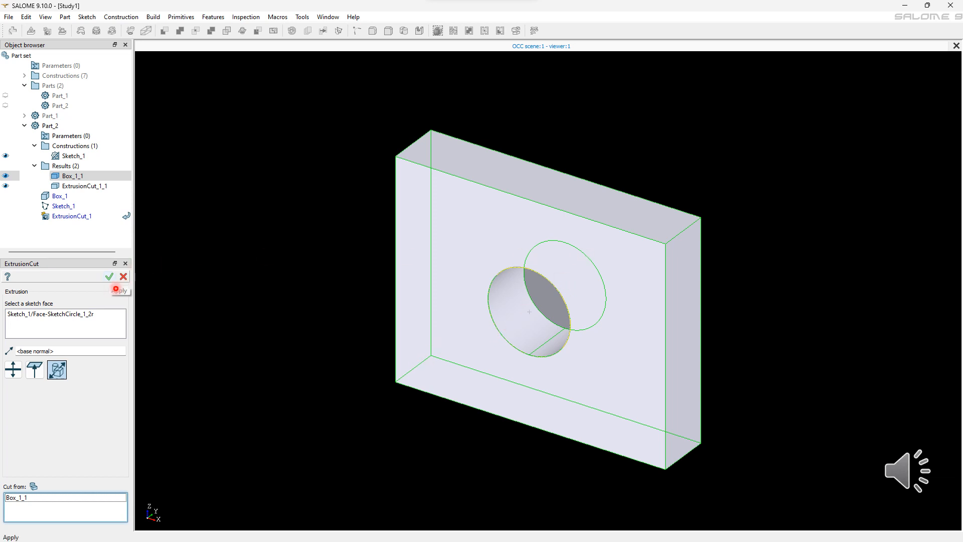
click(110, 277)
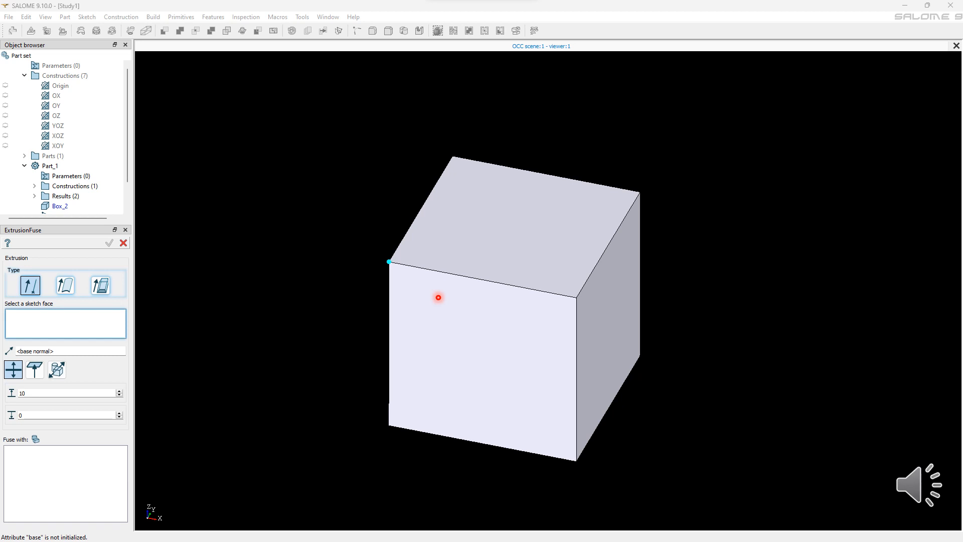
Step: Extrusion-fuse a box corner vertex along a box edge with sizes 10 and 13 into the box
click(438, 297)
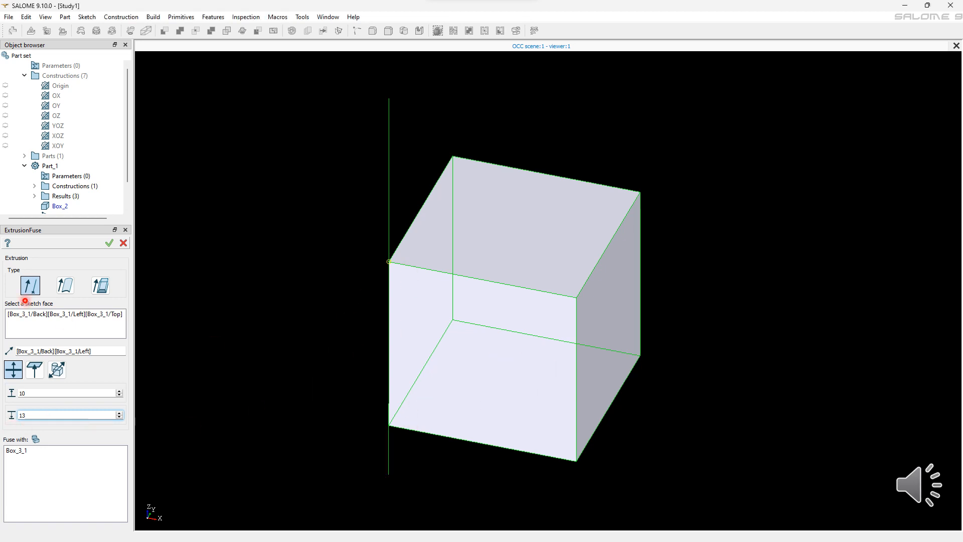
click(109, 242)
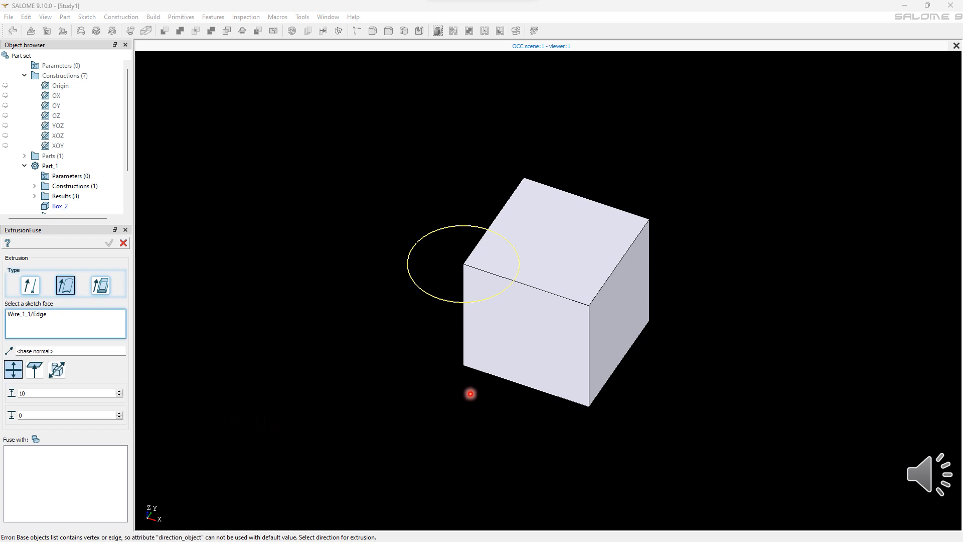
Step: Extrusion-fuse the circular wire along the box's vertical edge with sizes 0 and 10 into the box
click(38, 351)
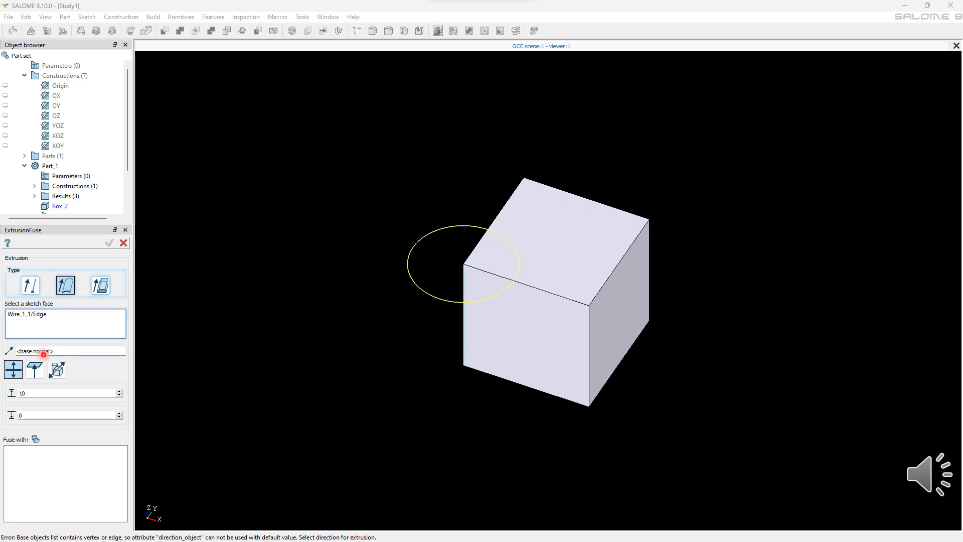
click(462, 283)
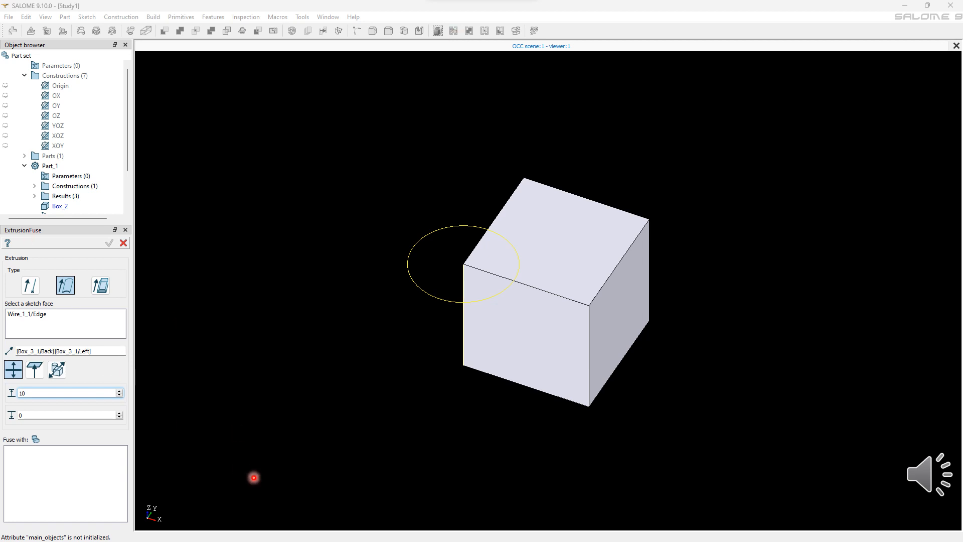
click(50, 477)
click(631, 199)
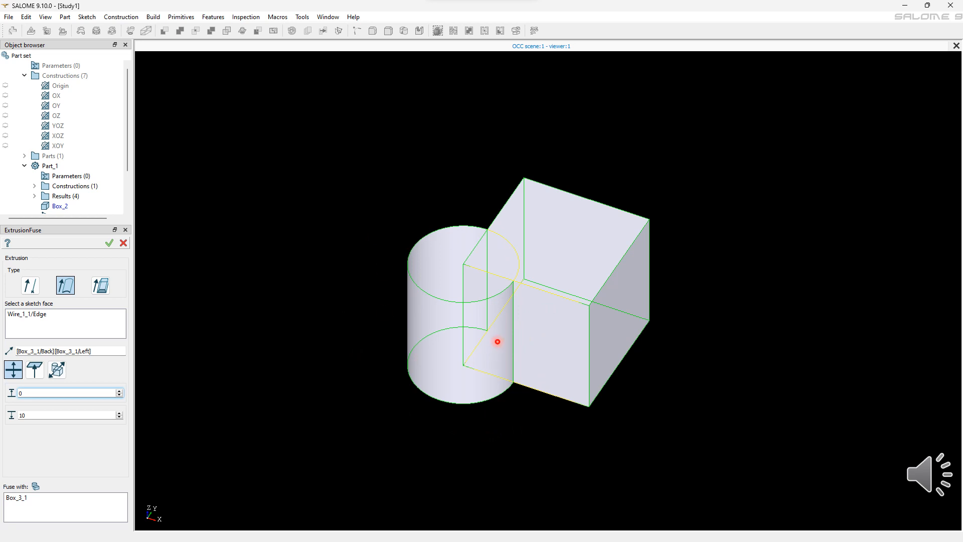
click(109, 242)
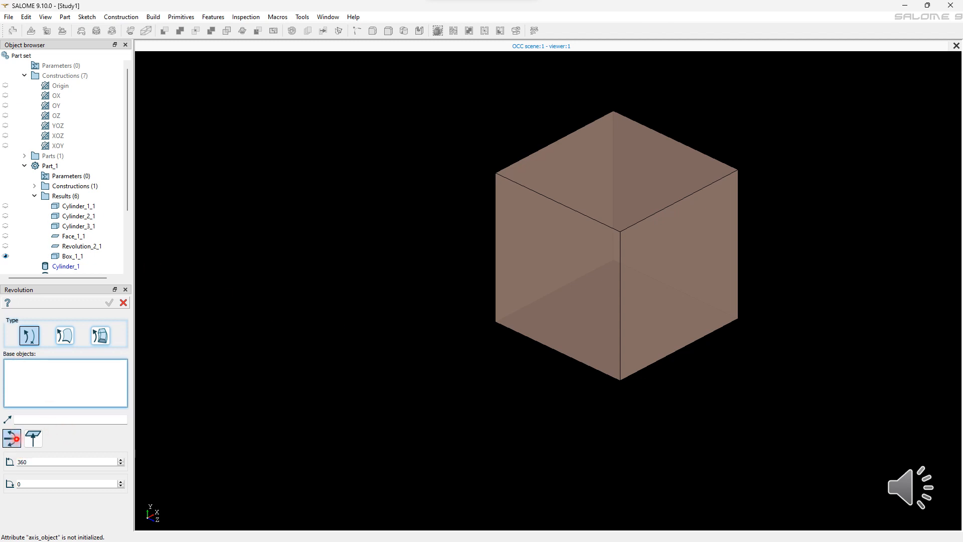
Step: Revolve a box corner vertex about the OX axis by 127 degrees
click(11, 441)
click(67, 370)
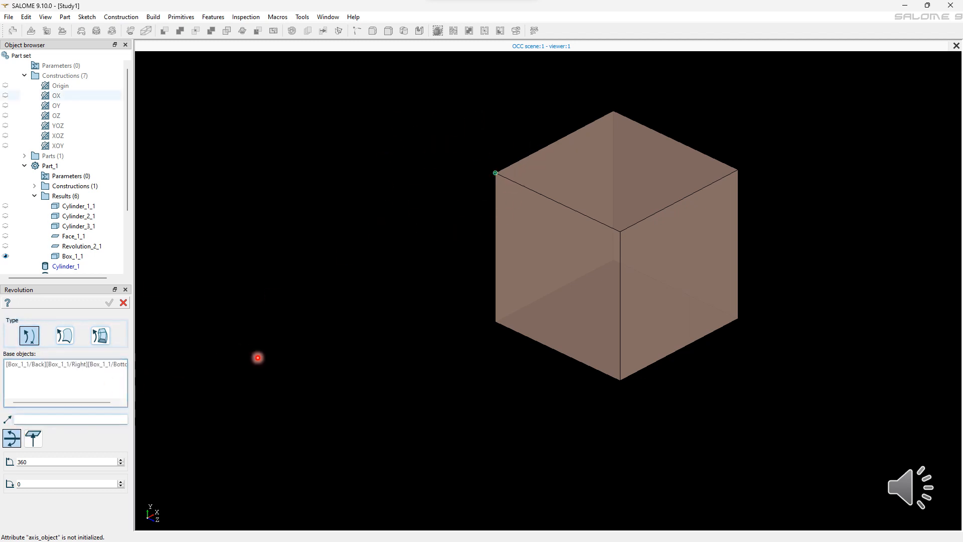
click(28, 420)
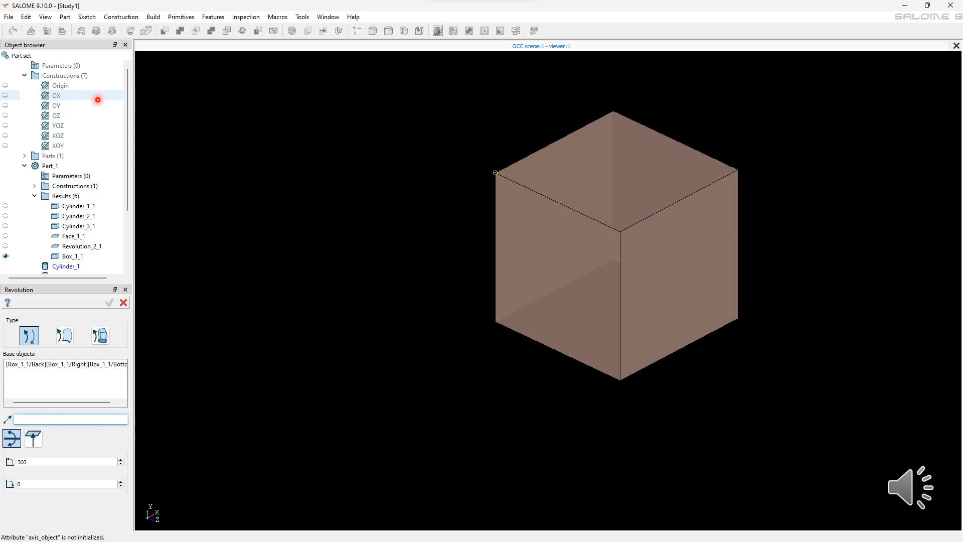
click(98, 99)
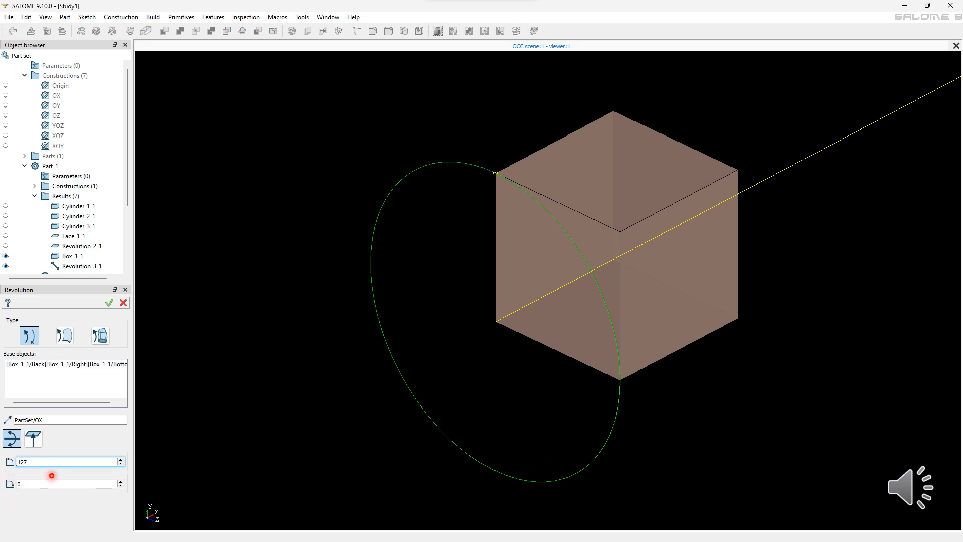
key(Return)
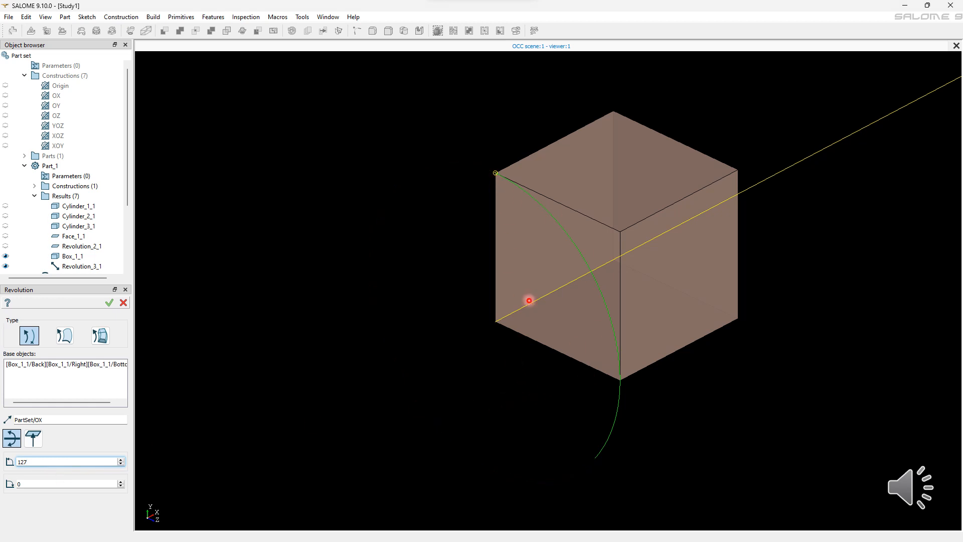
click(109, 303)
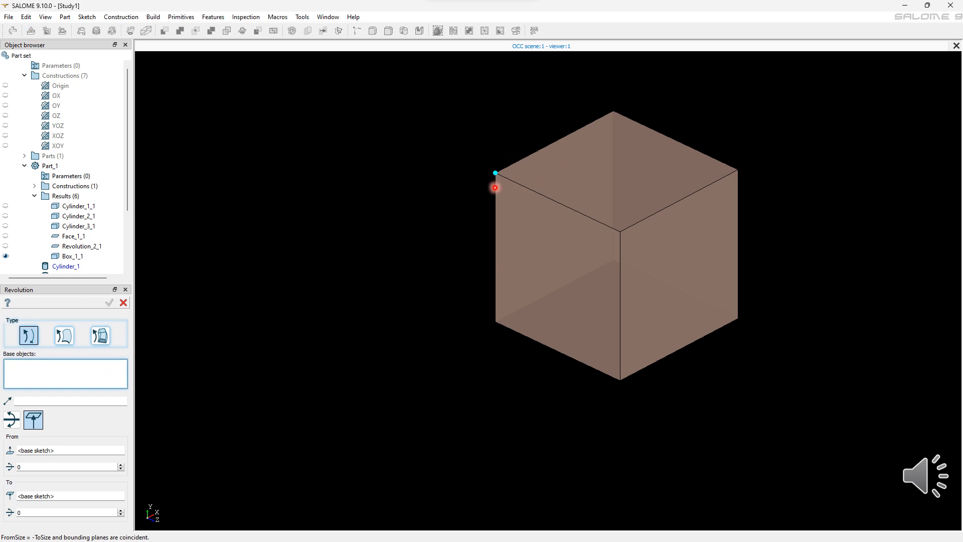
Step: Revolve the box corner vertex about OX using from and to angles of 122 and 127
click(495, 187)
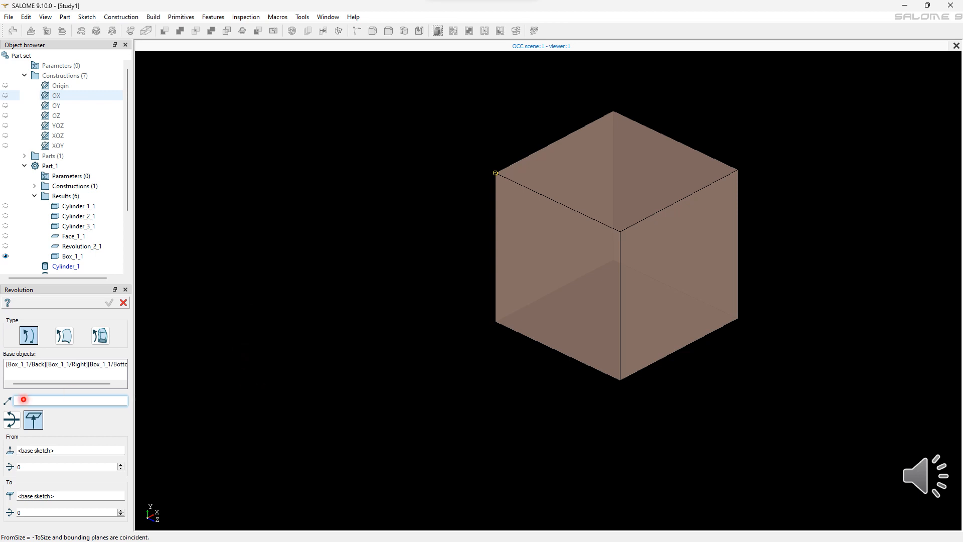
text(122)
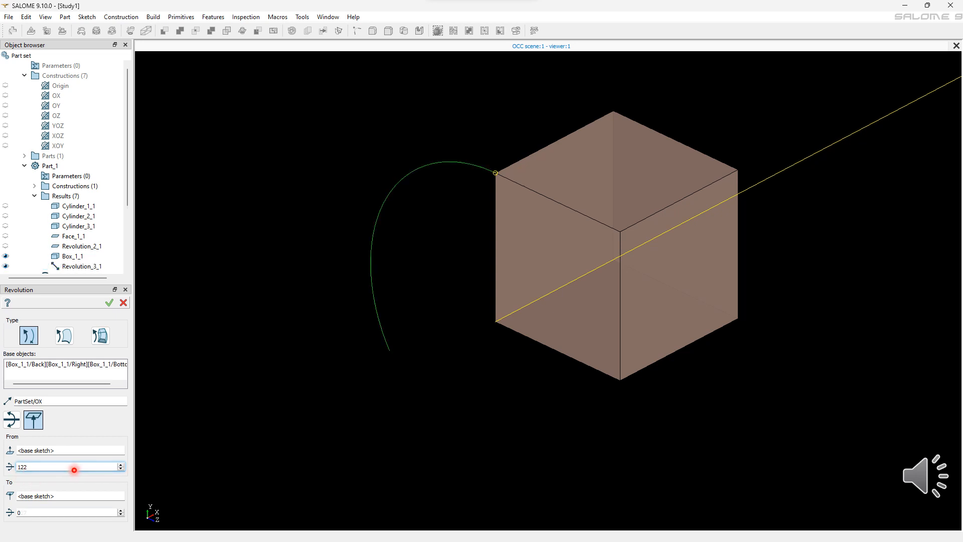
key(Tab)
text(127)
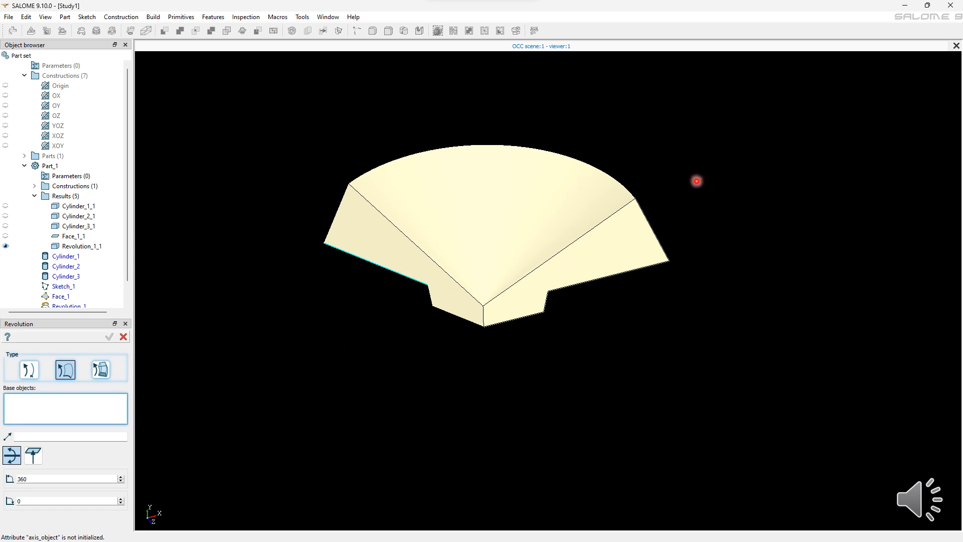
Step: Revolve the generated face of the revolved shape about the OY axis with angles 90 and 120
click(370, 266)
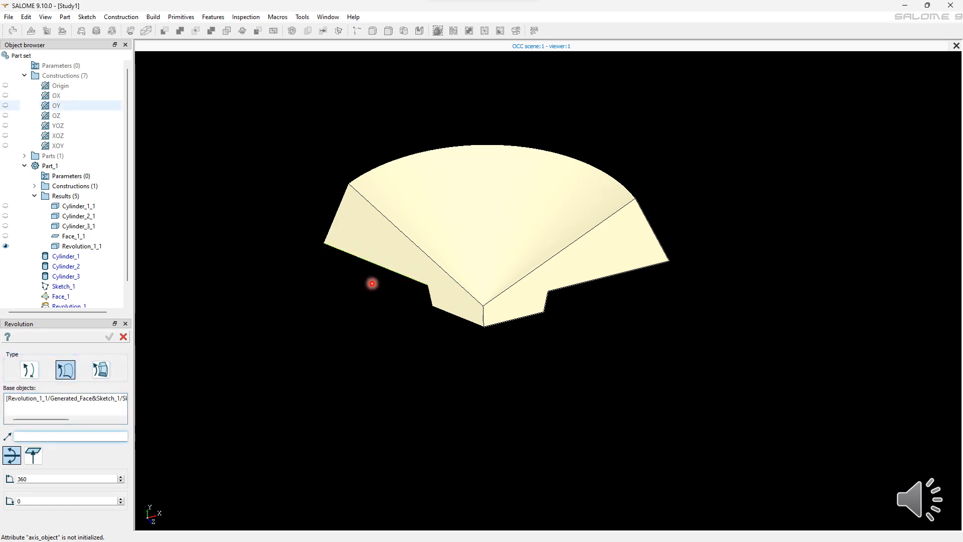
click(42, 442)
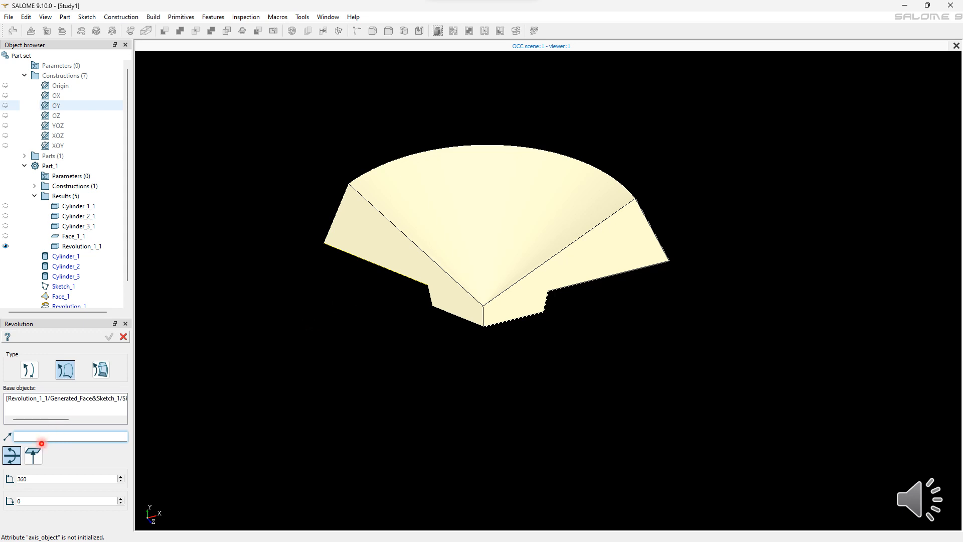
click(56, 106)
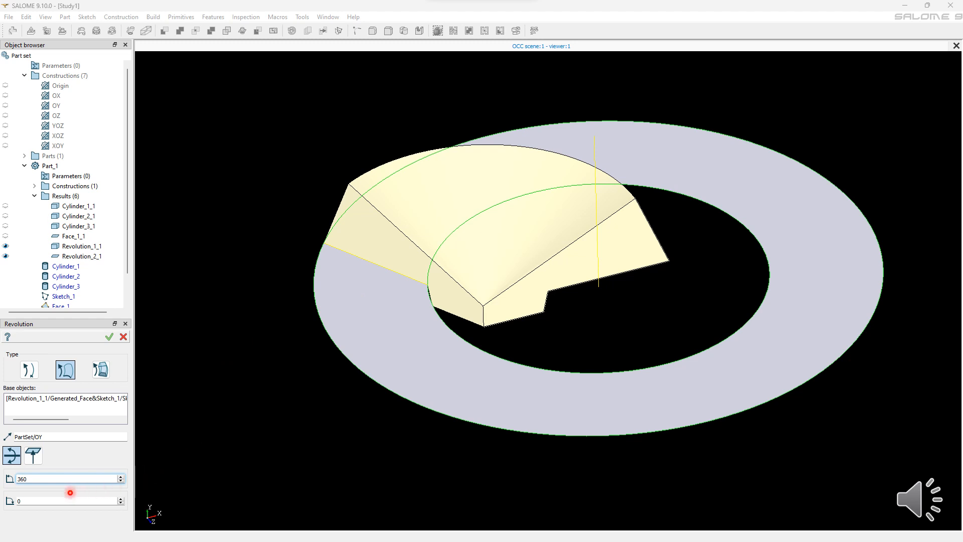
text(90)
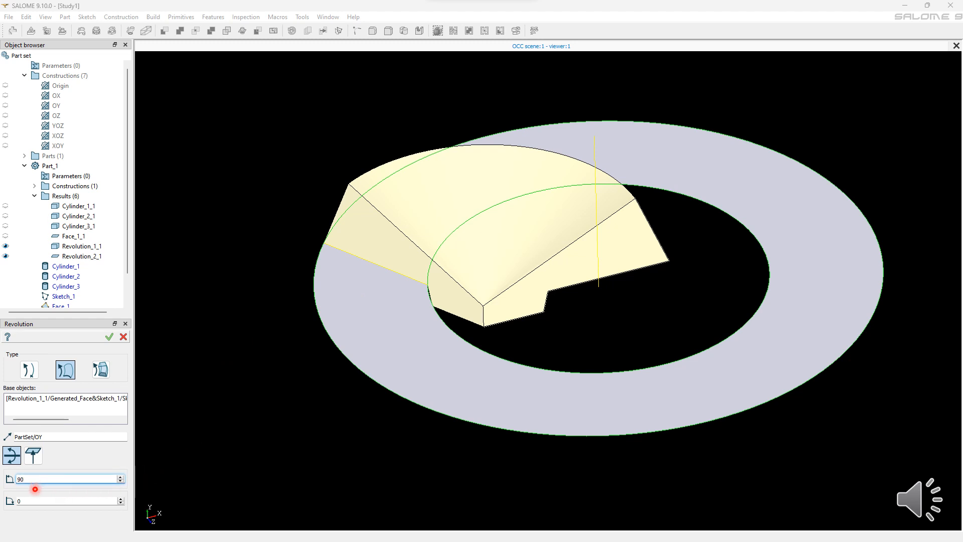
key(Tab)
text(120)
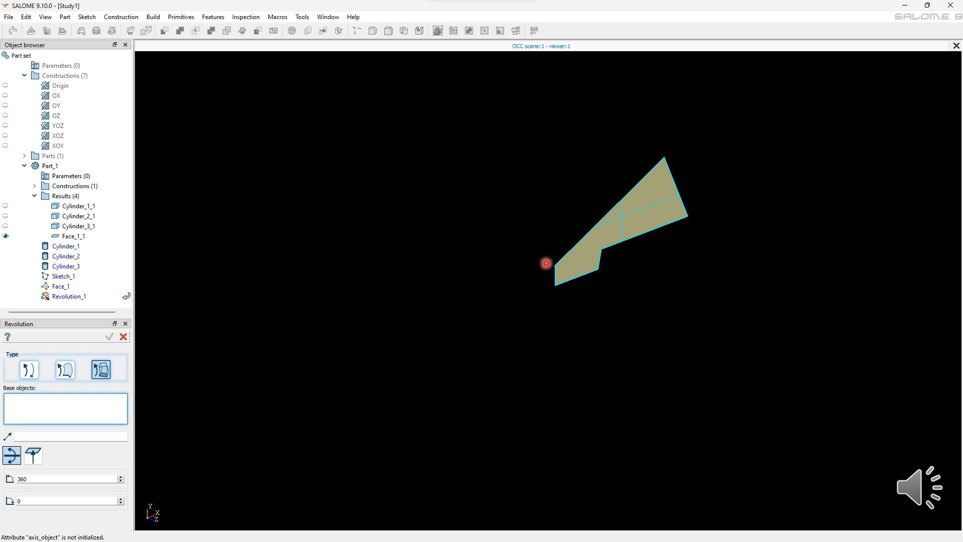
Step: Revolve the sketch face about its own sketch line with angles 360 and 120
click(547, 264)
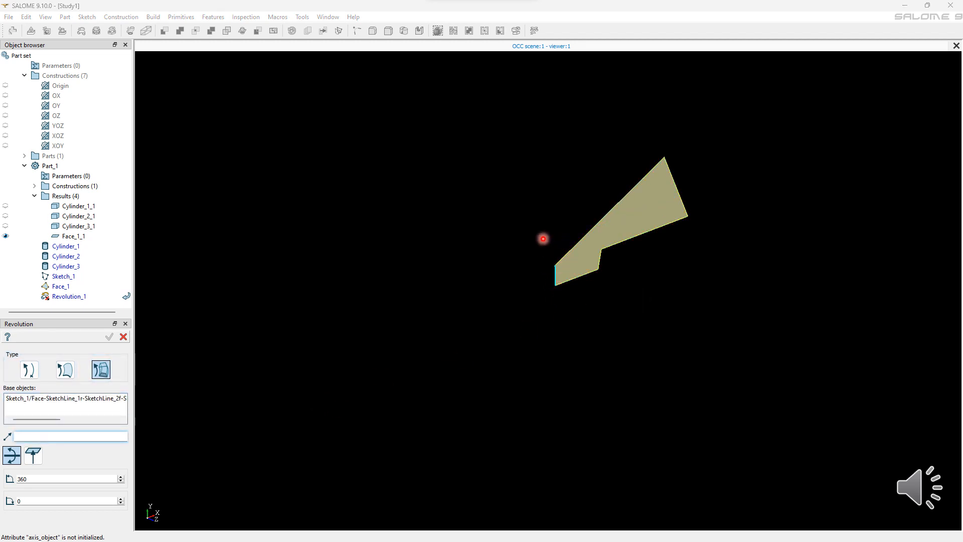
click(533, 250)
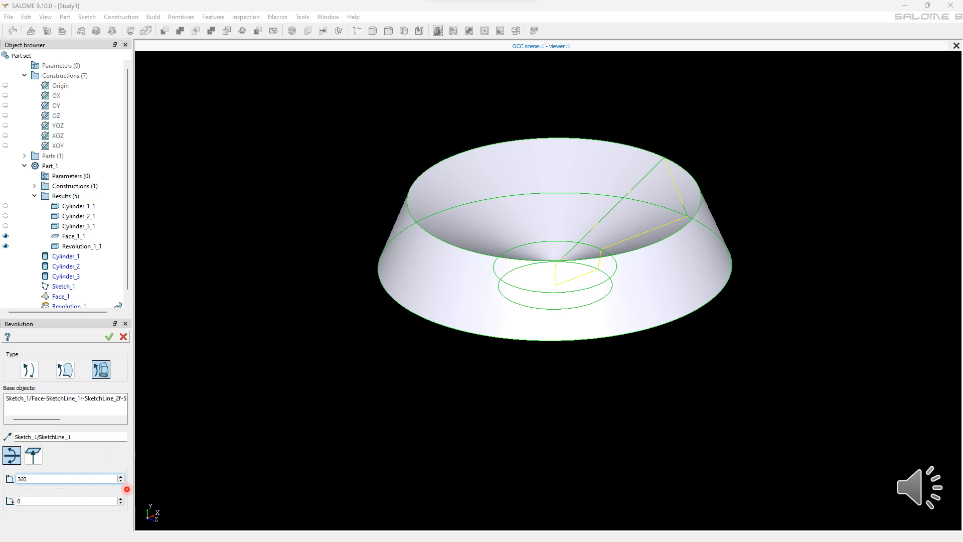
click(98, 499)
text(120)
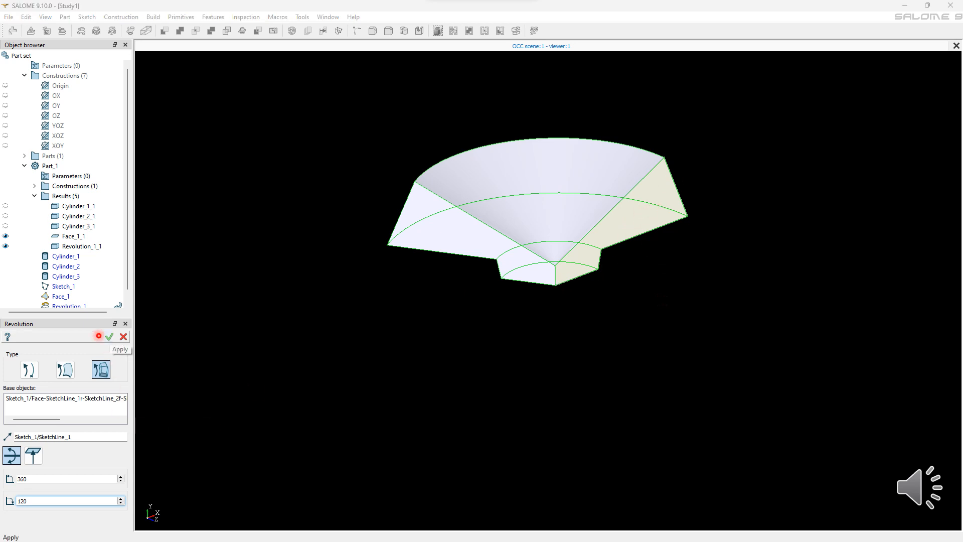
click(108, 337)
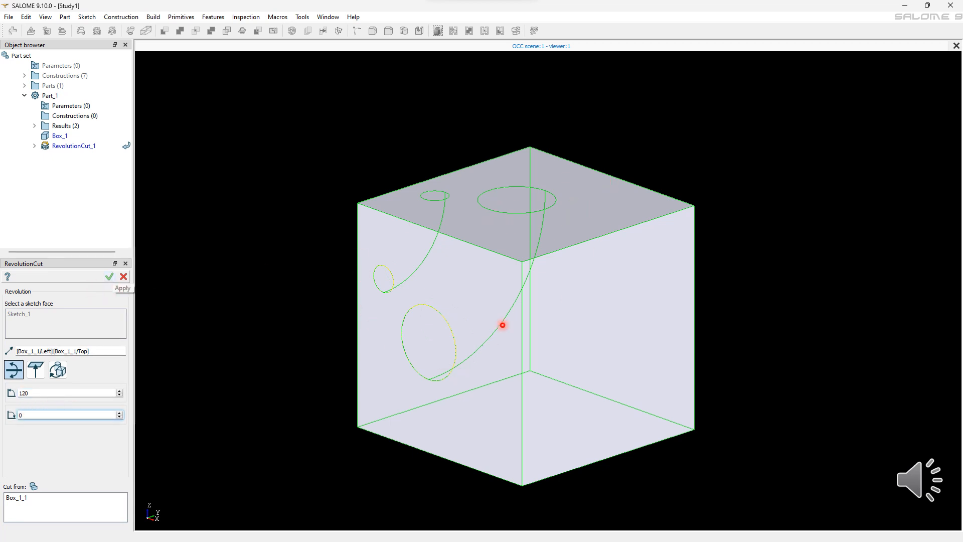
Step: Apply a revolution cut of the sketch from the box by 120 degrees about the box's left-top edge
click(109, 277)
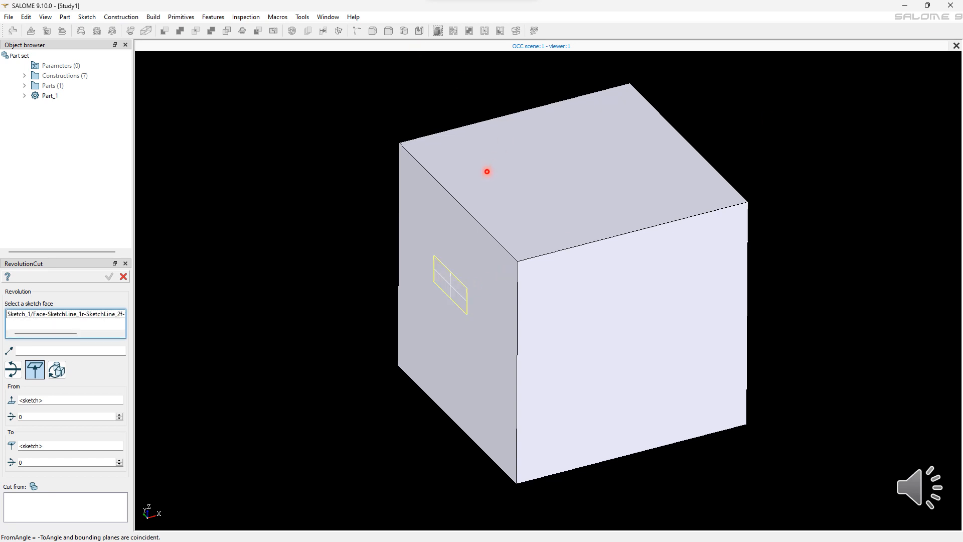
Step: Revolution-cut the rectangular sketch face from the box about its front-right edge, starting from the box's left face
click(629, 176)
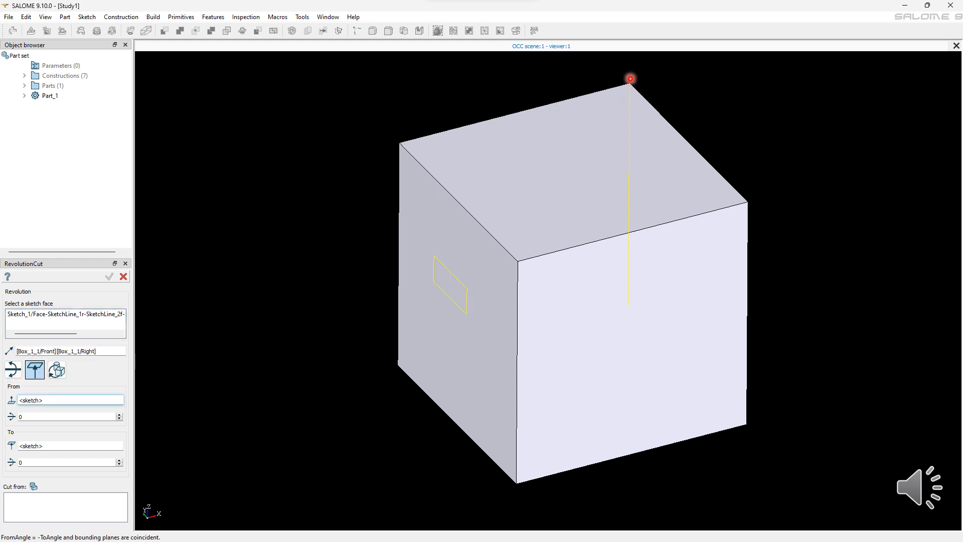
click(58, 508)
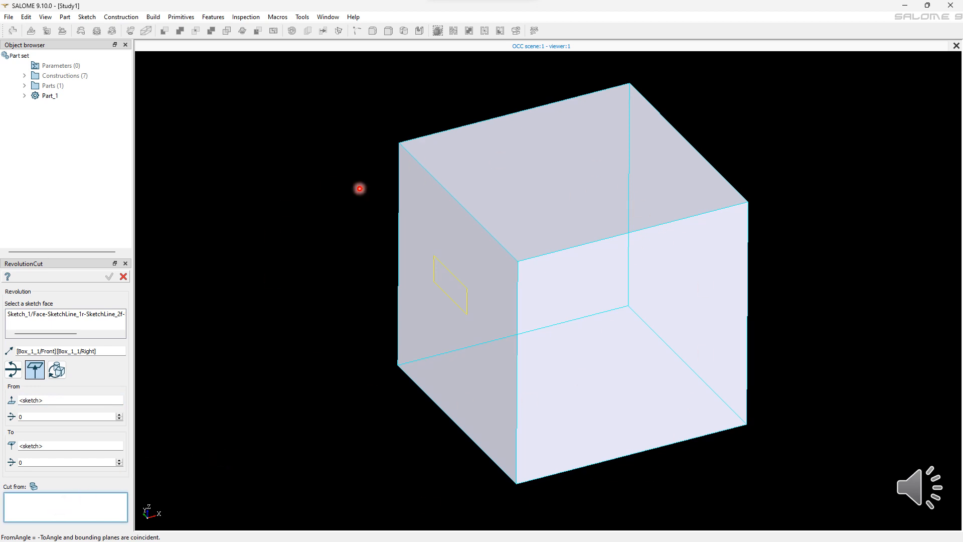
click(662, 315)
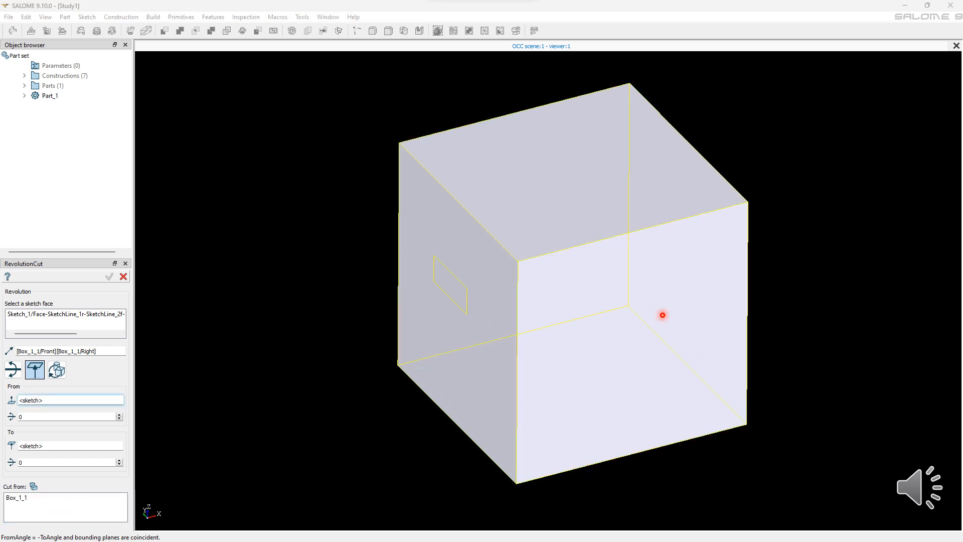
click(30, 399)
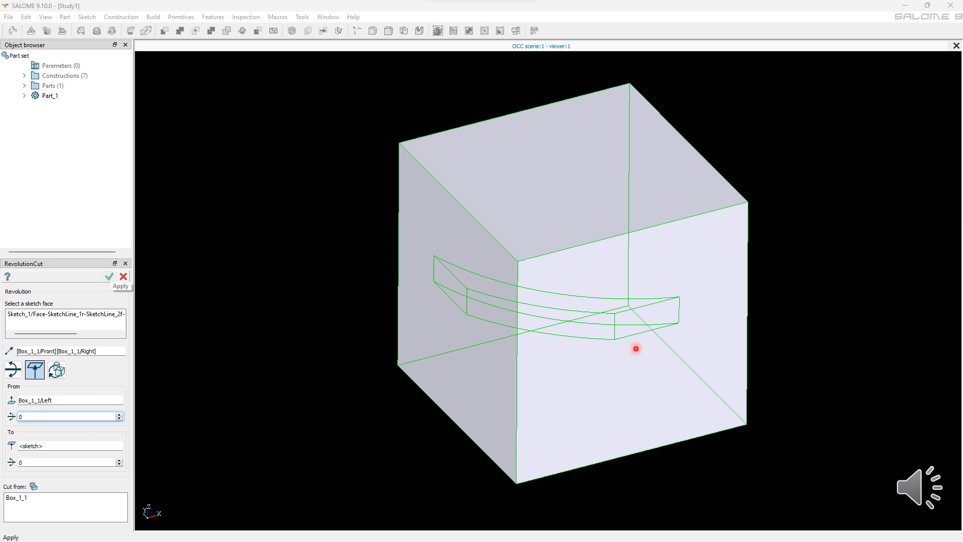
click(109, 276)
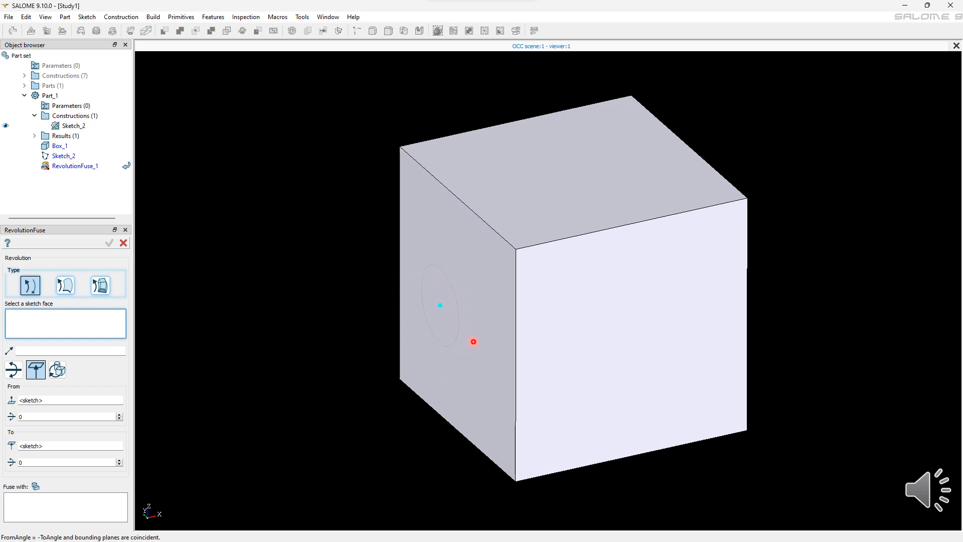
Step: Revolution-fuse the circular sketch face with the box about the box's back-top edge, starting from the box's top face at 90 degrees
click(473, 341)
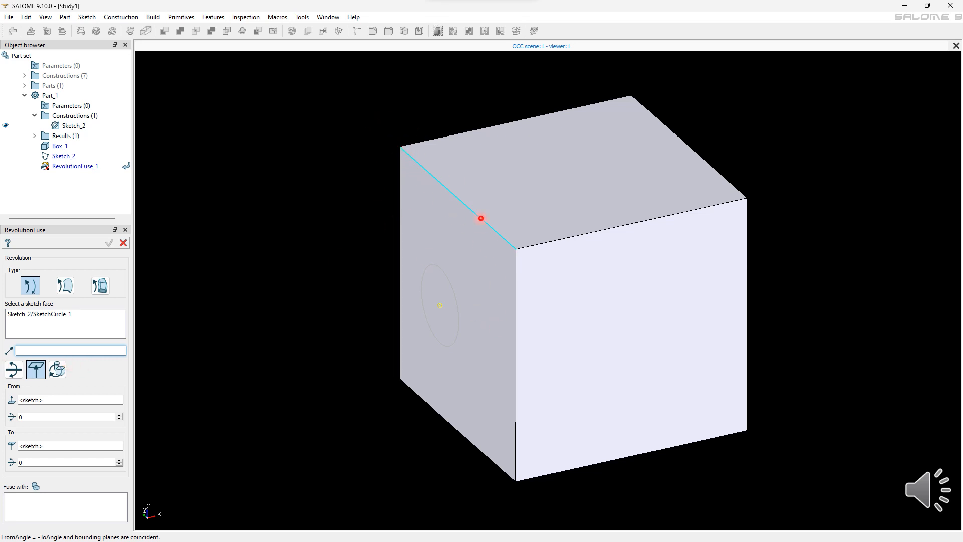
click(494, 232)
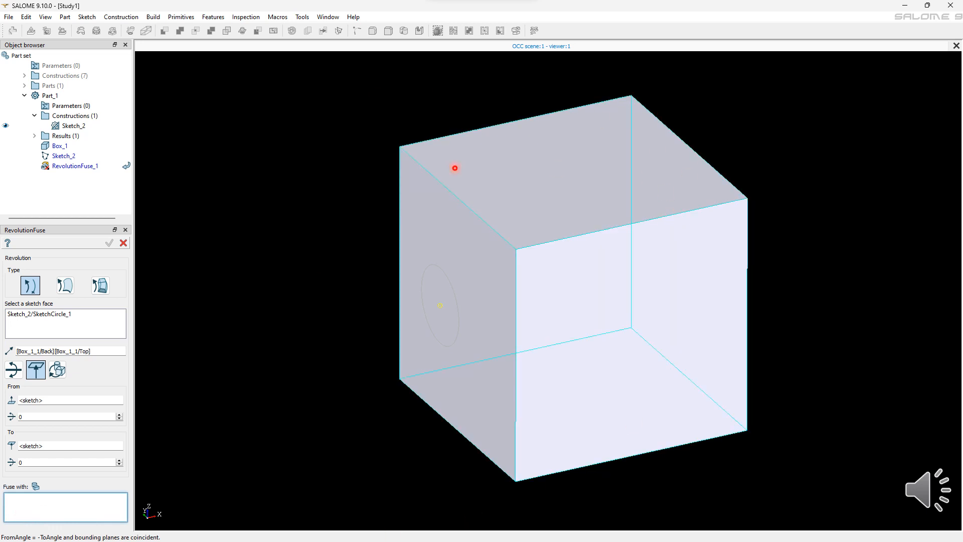
click(296, 288)
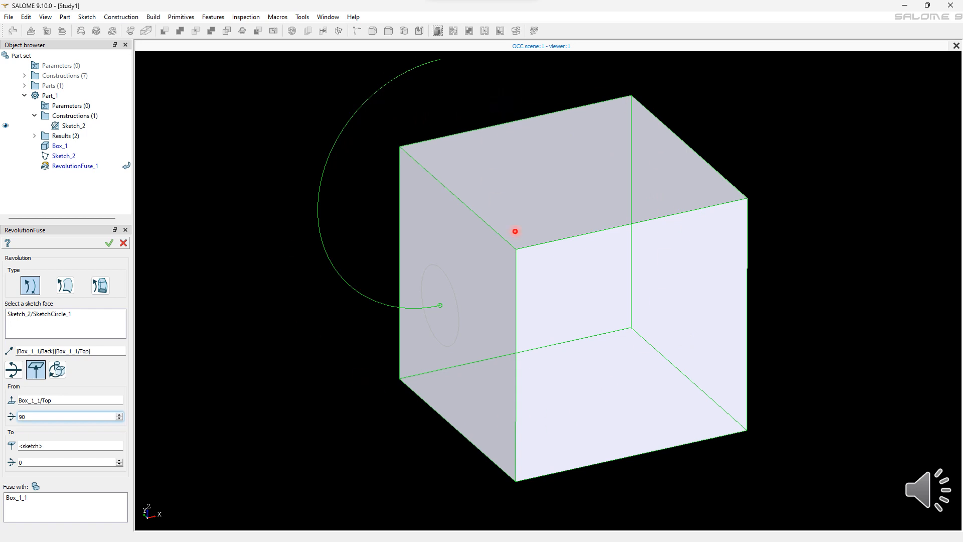
key(Return)
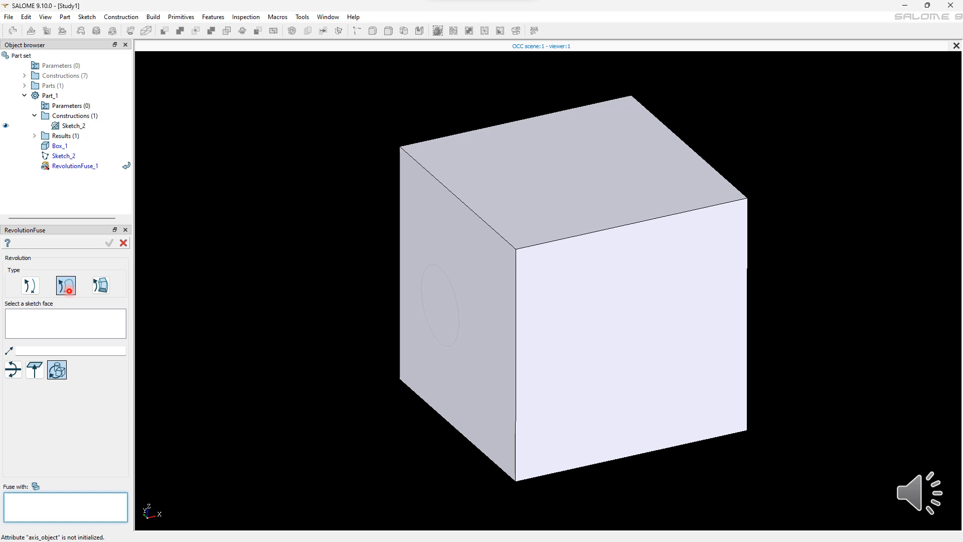
Step: Revolution-fuse the circular sketch face with the box through a full turn about the box's back-left edge
click(69, 290)
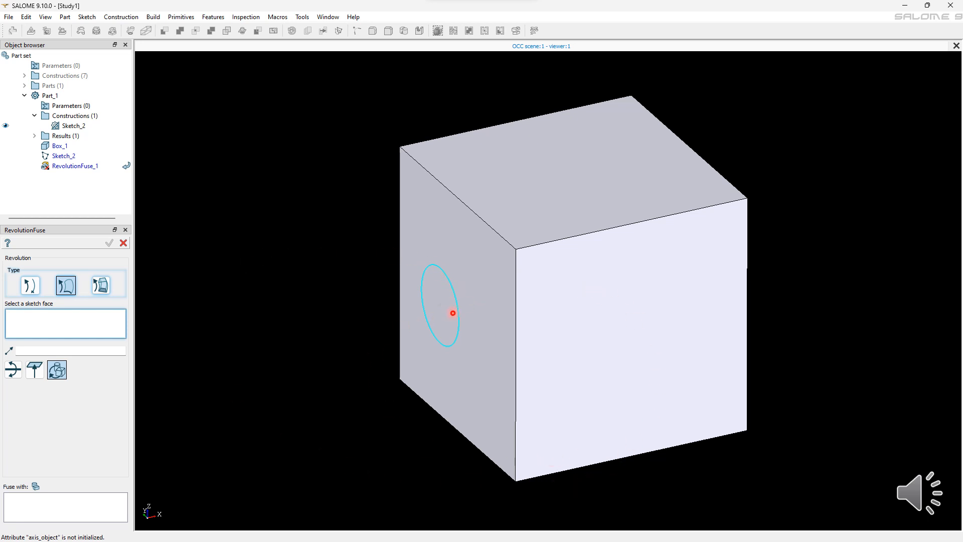
click(459, 311)
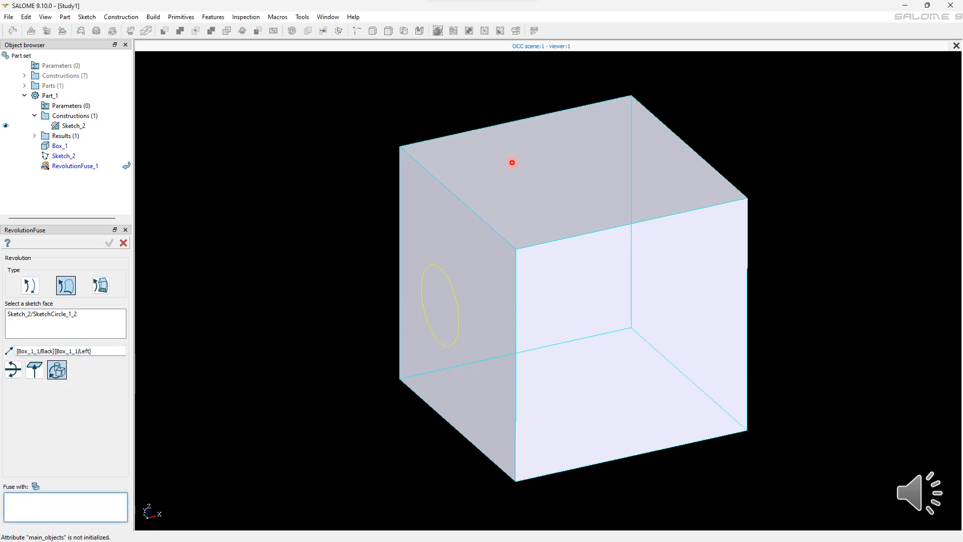
click(580, 211)
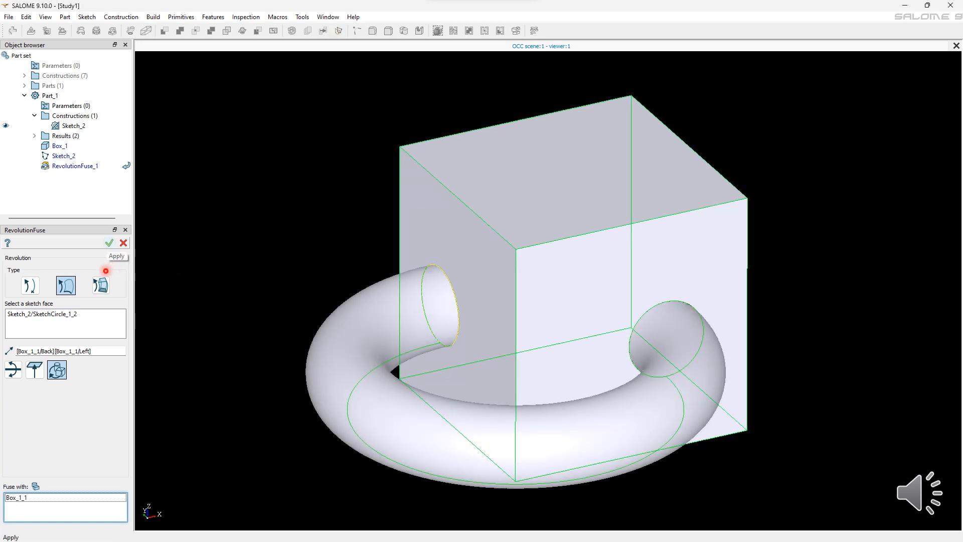
key(Return)
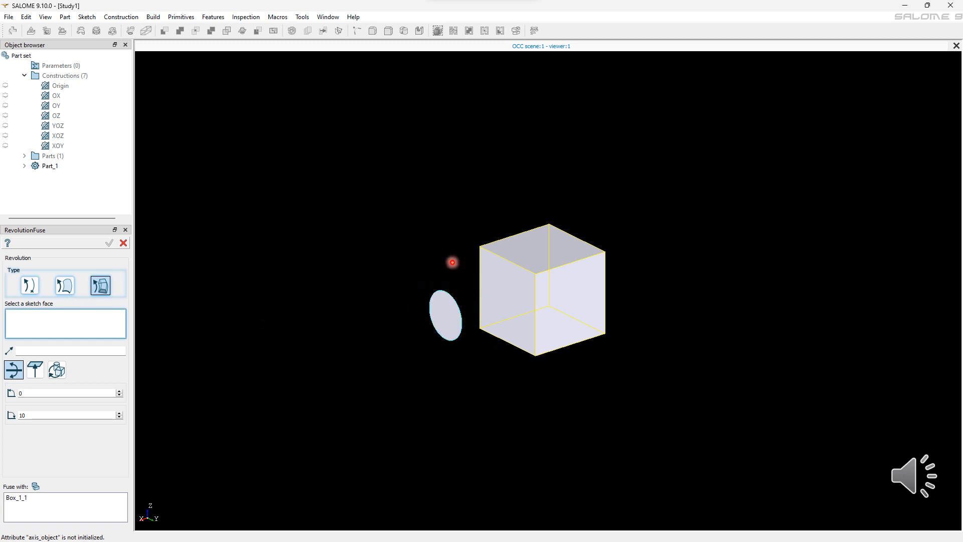
Step: Revolution-fuse the circular face with the box about the OZ axis with angles 120 and 60
click(448, 312)
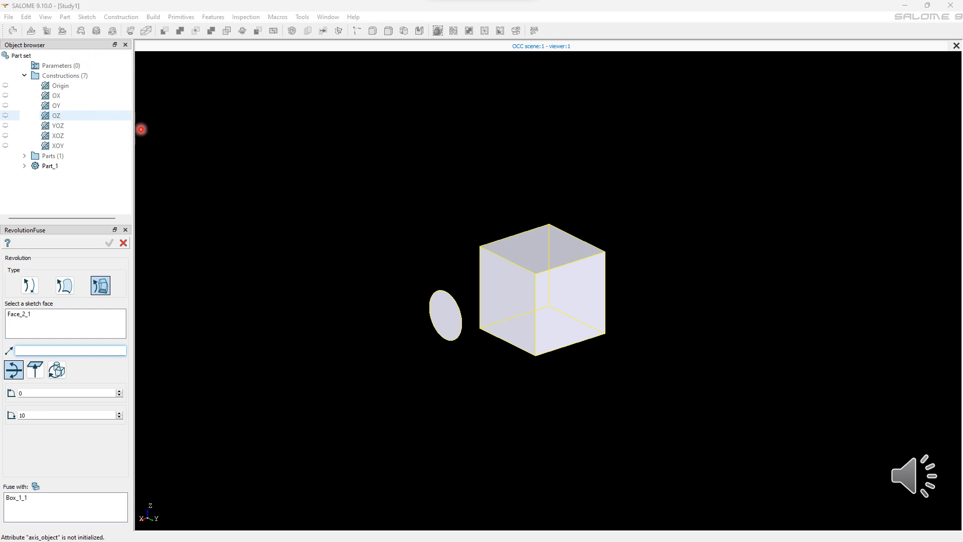
click(56, 115)
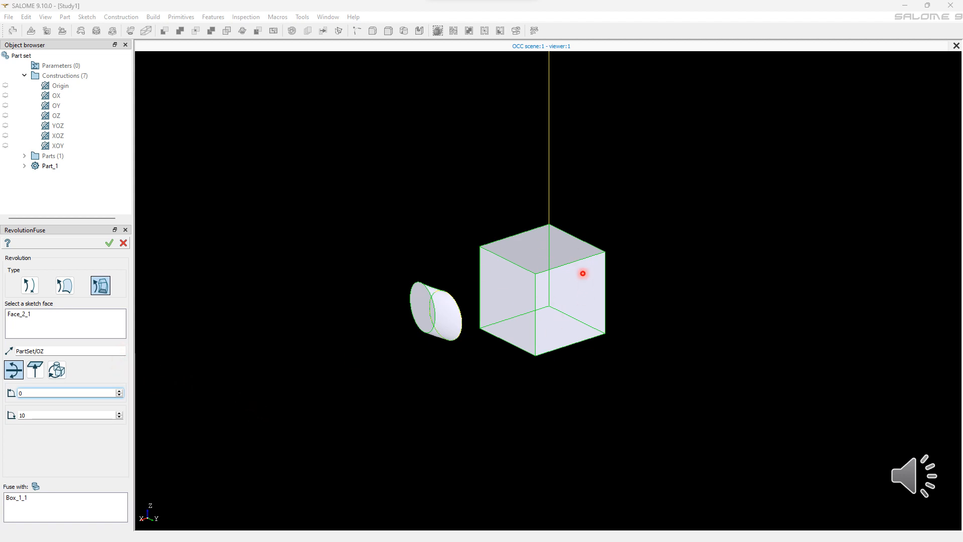
text(120)
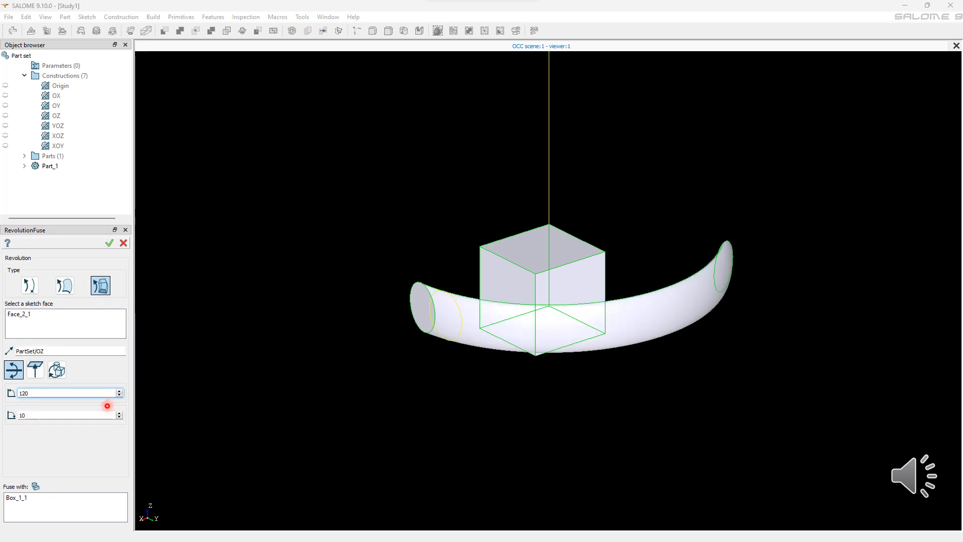
key(Tab)
text(60)
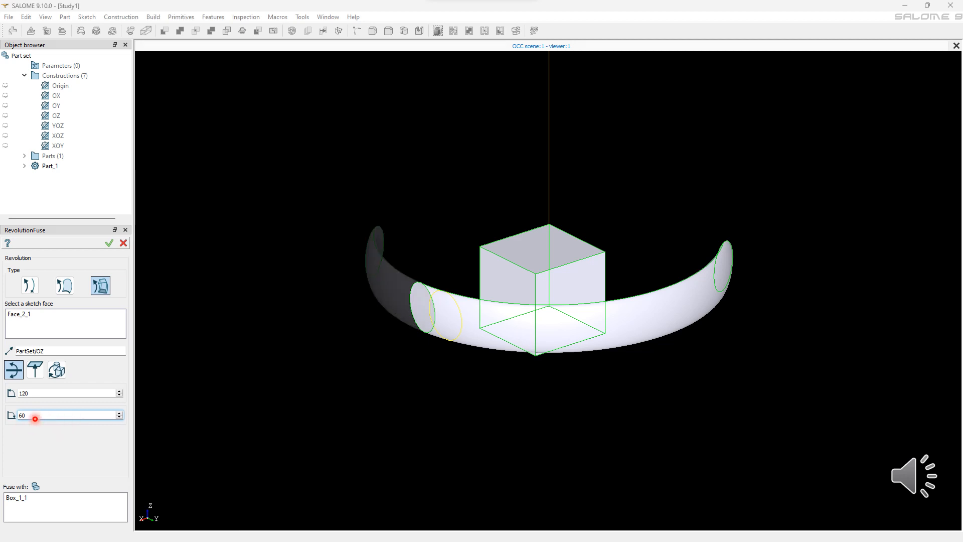
key(Return)
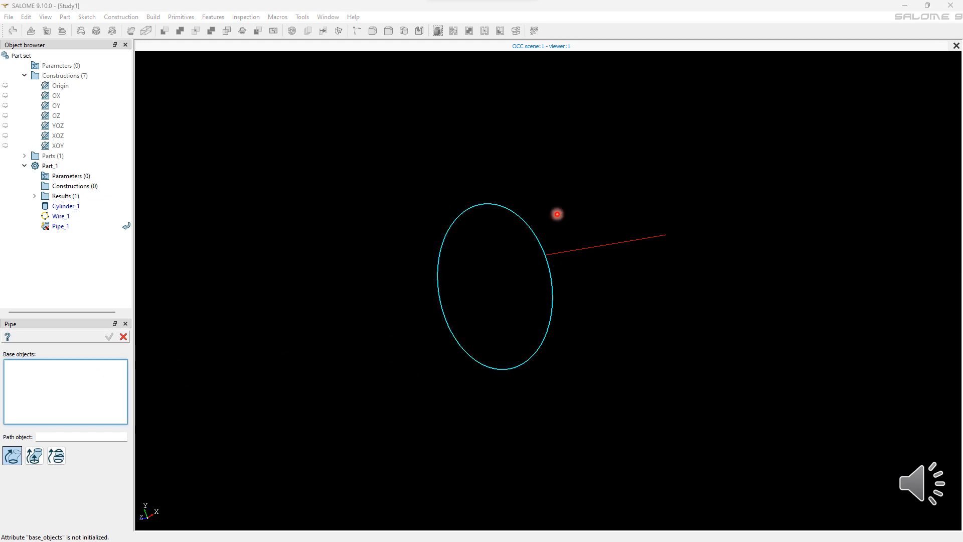
Step: Create a pipe sweeping the circle along the straight wire edge as path
click(505, 294)
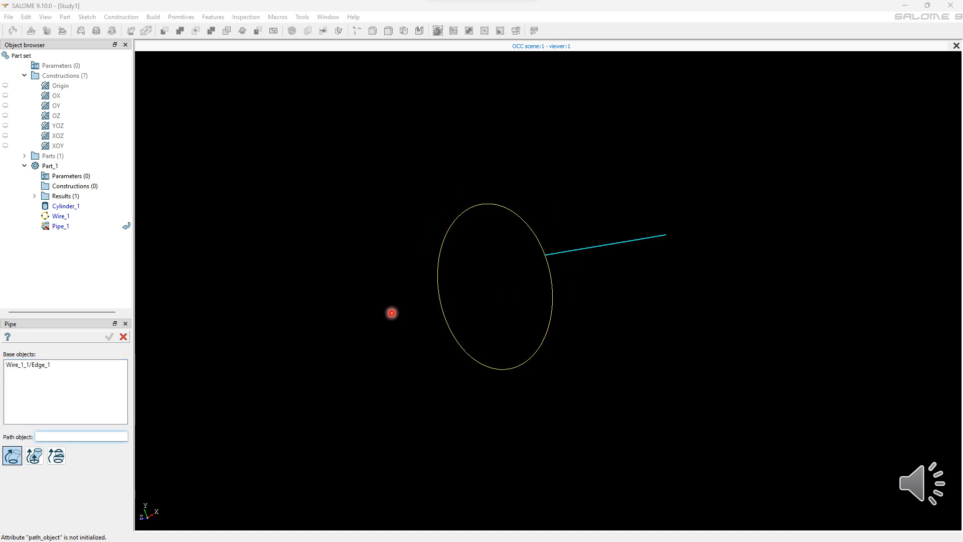
click(46, 443)
click(684, 252)
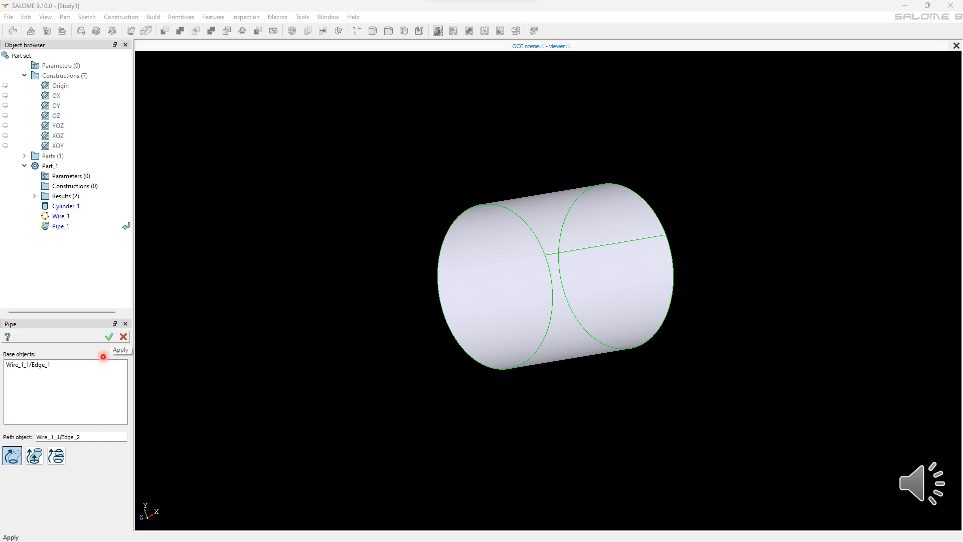
click(110, 336)
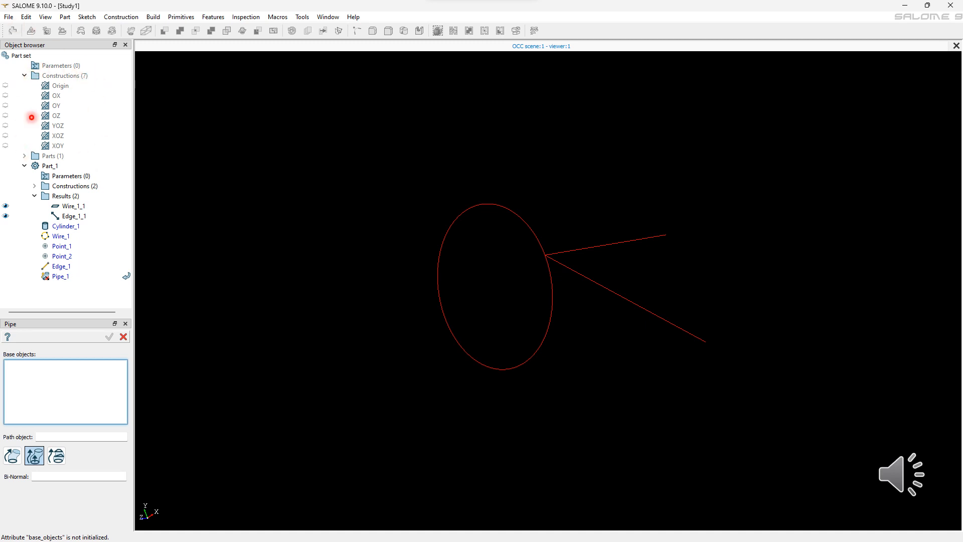
Step: Create a pipe of the circle along the wire edge using the second separate edge as bi-normal
click(446, 307)
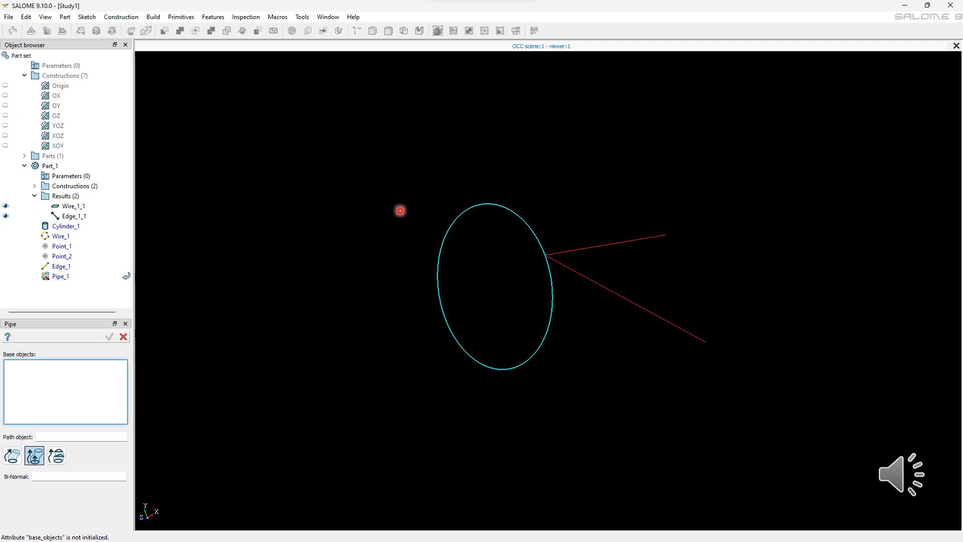
click(48, 392)
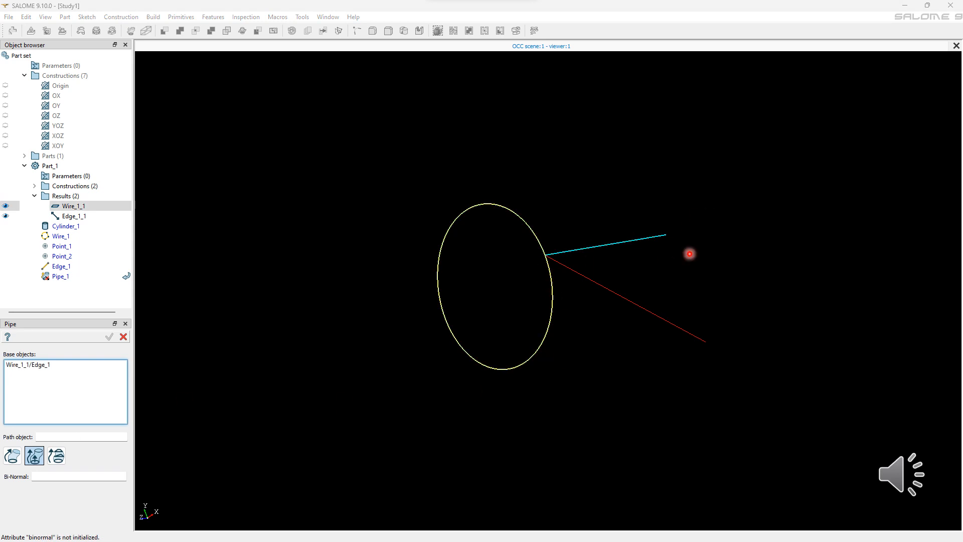
click(667, 256)
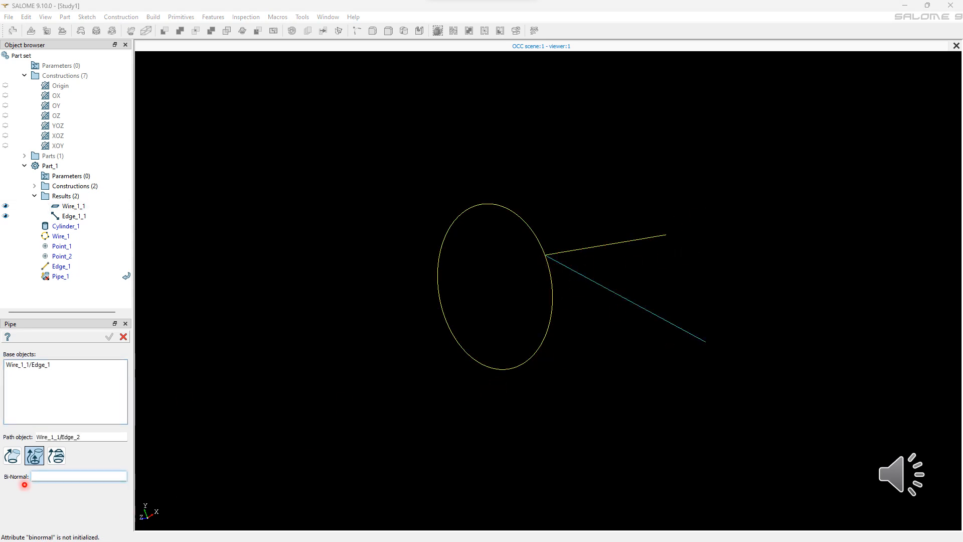
click(672, 327)
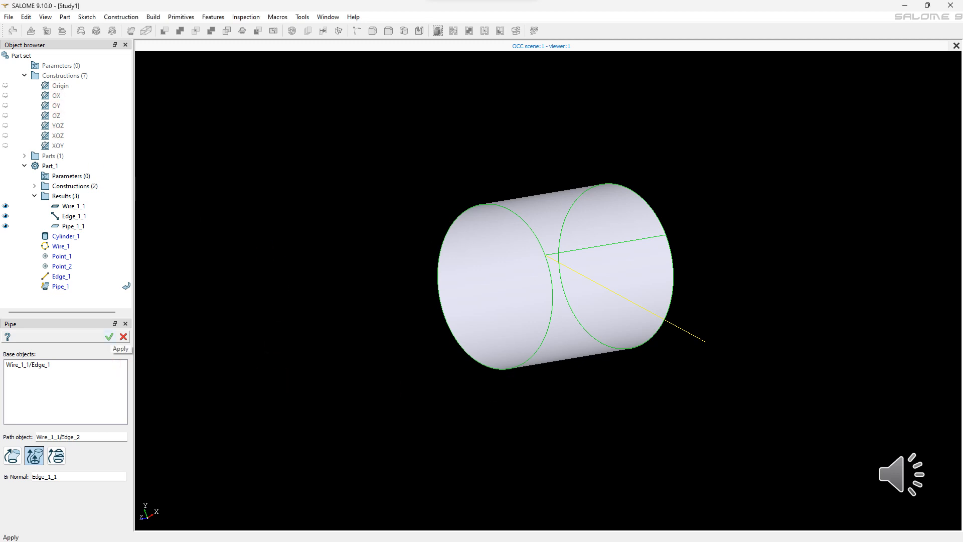
click(109, 337)
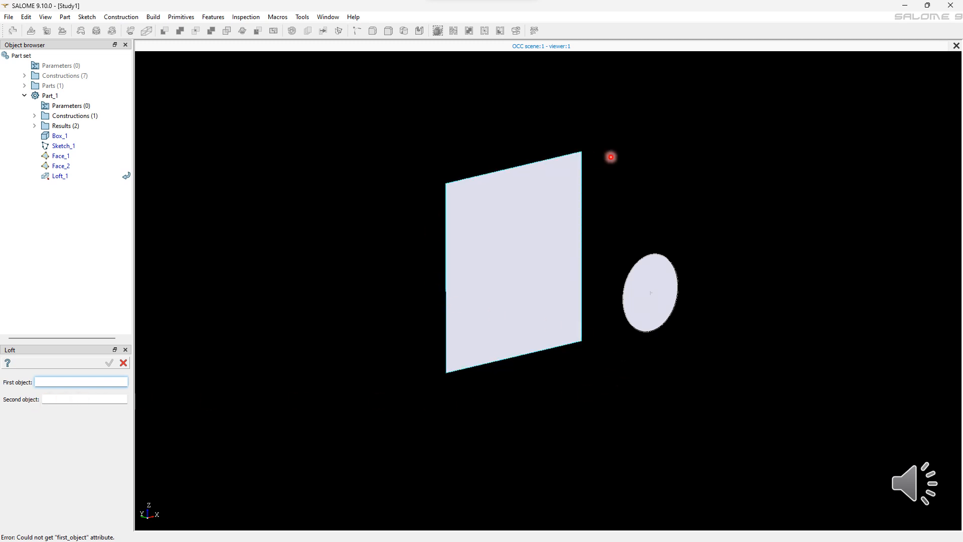
Step: Create a loft between the square face and the circular sketch face
click(503, 228)
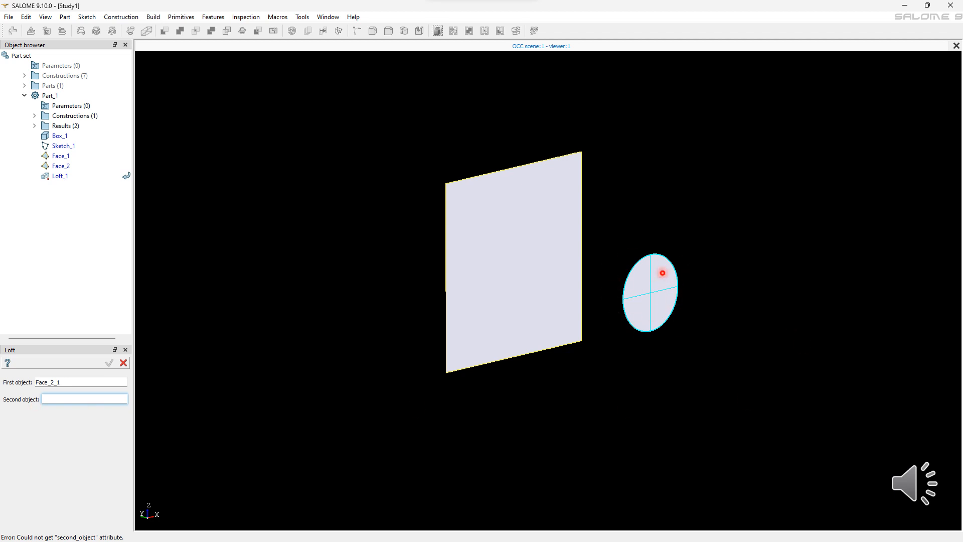
click(674, 301)
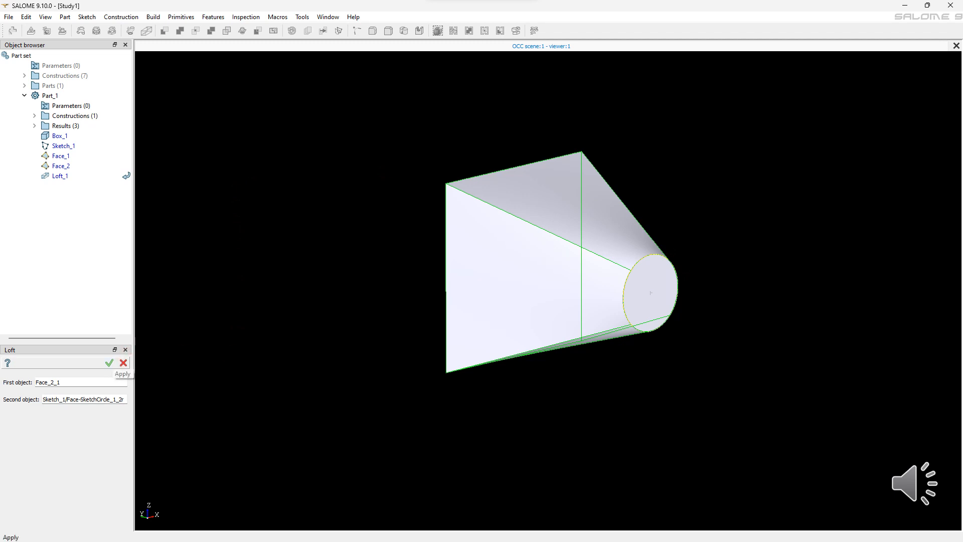
click(109, 362)
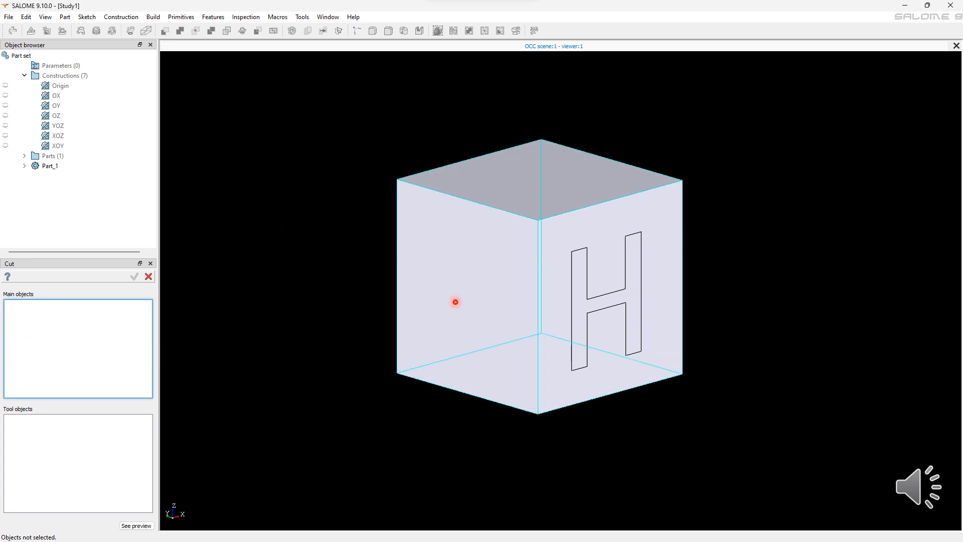
Step: Set up a Cut with the box as main object and the H-shaped solid as tool
click(406, 441)
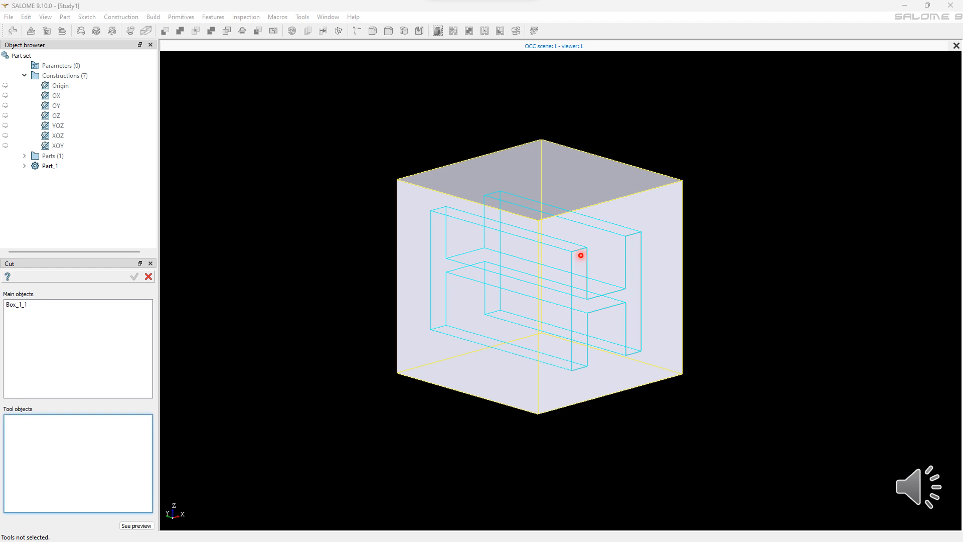
click(627, 324)
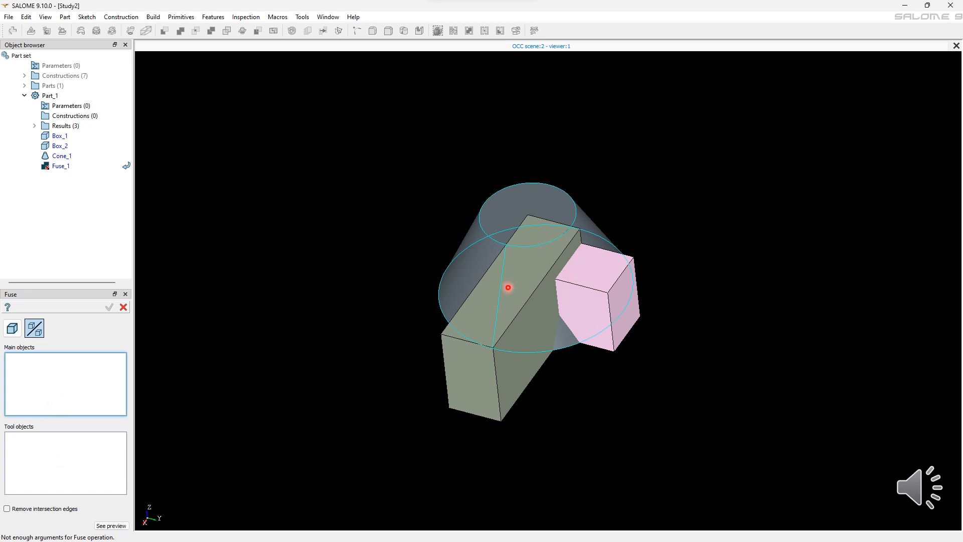
Step: Fuse the cone with the two boxes, using the boxes as tool objects
click(496, 245)
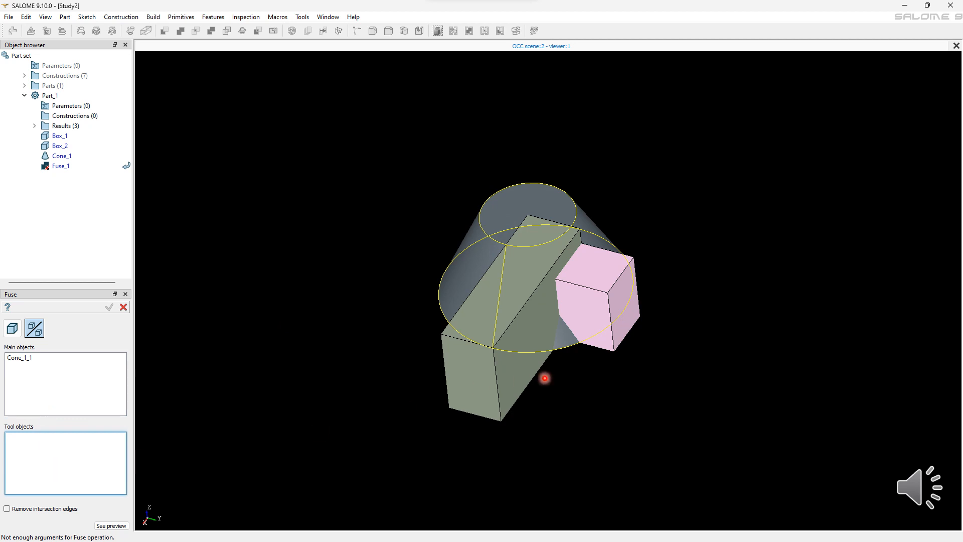
click(539, 317)
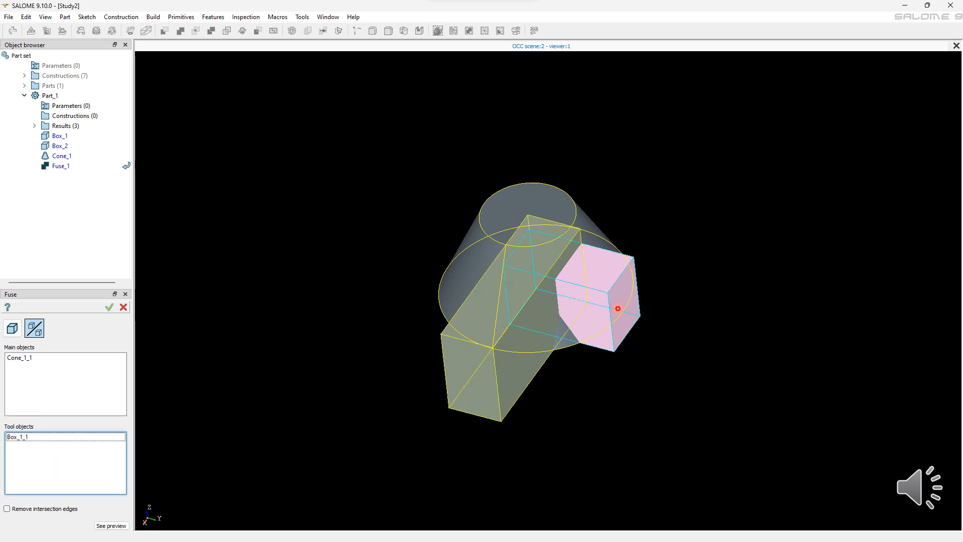
click(582, 288)
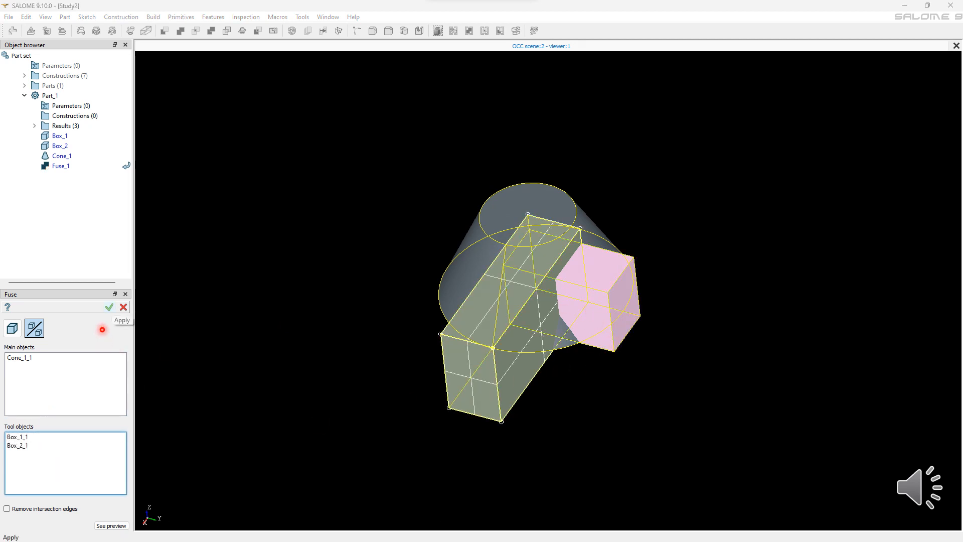
click(110, 307)
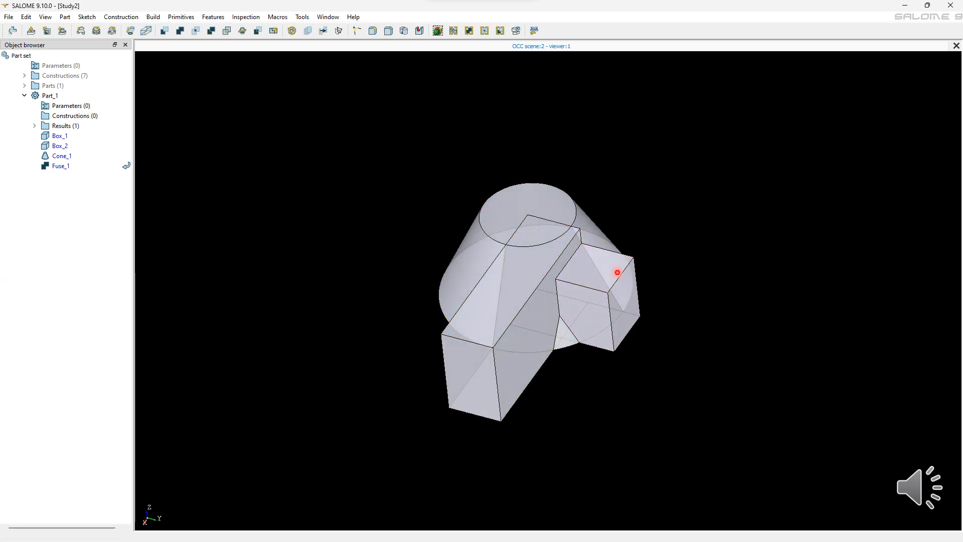
Step: Edit the fuse to remove intersection edges
right_click(81, 168)
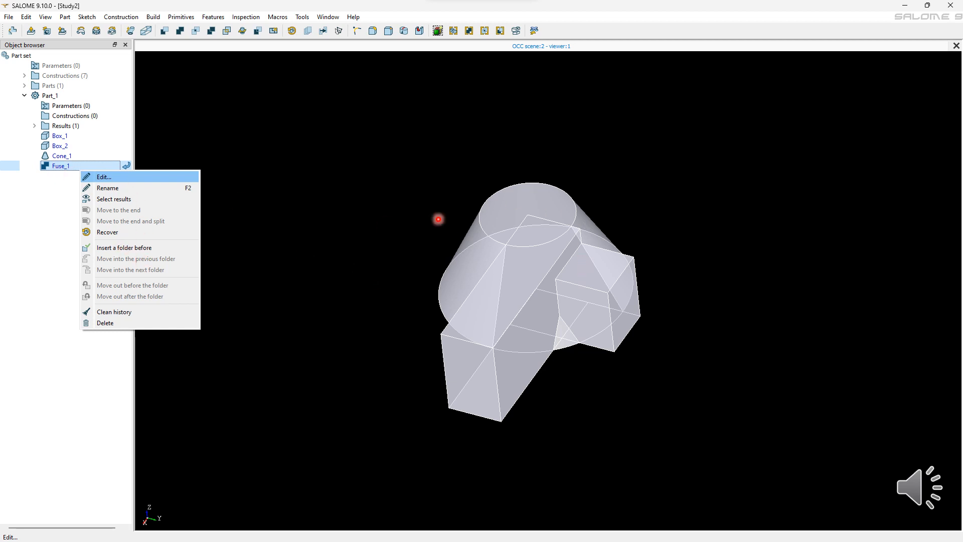
click(150, 177)
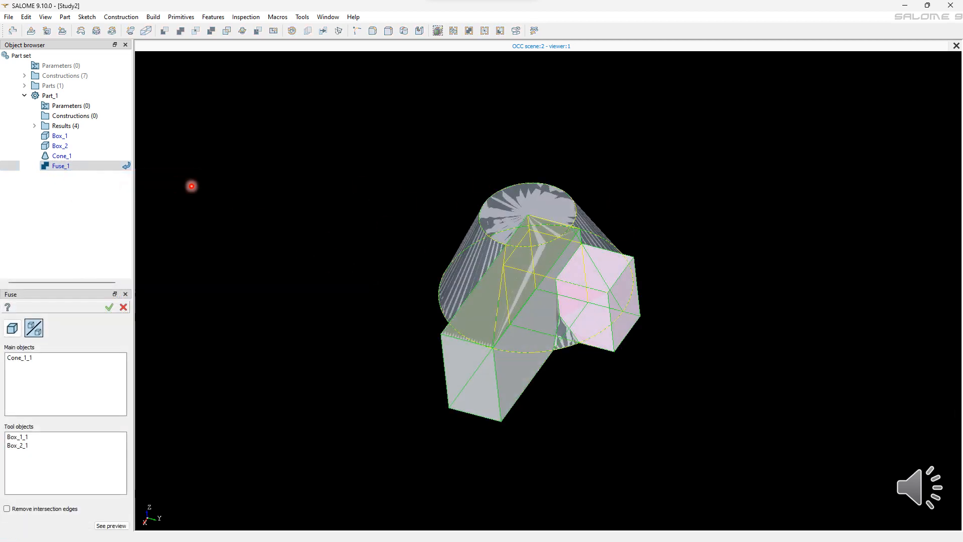
click(7, 509)
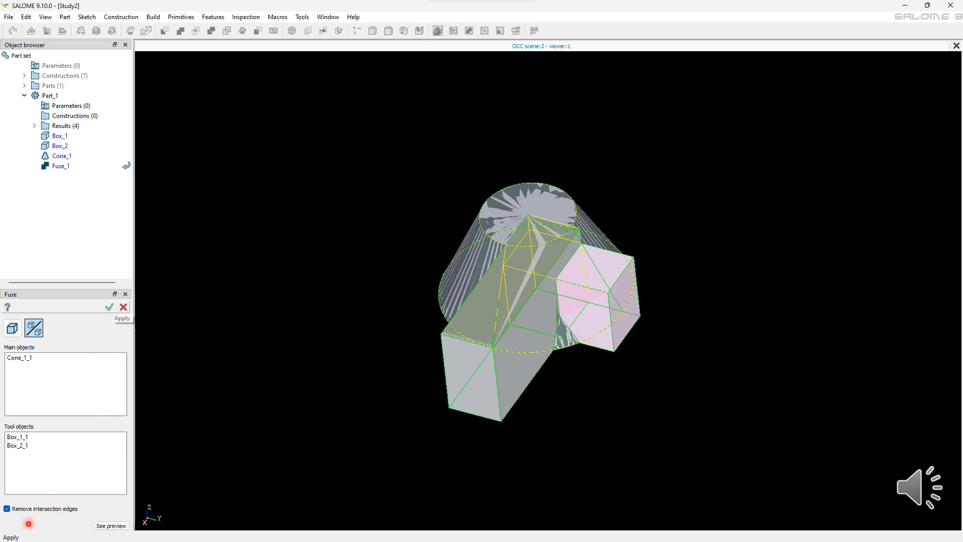
click(110, 307)
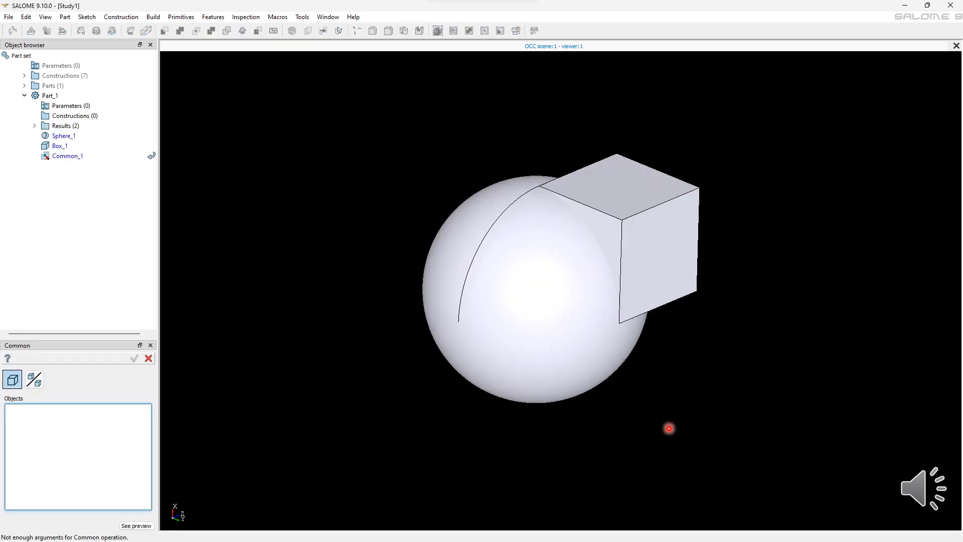
Step: Select the sphere as an object of the Common operation
click(537, 324)
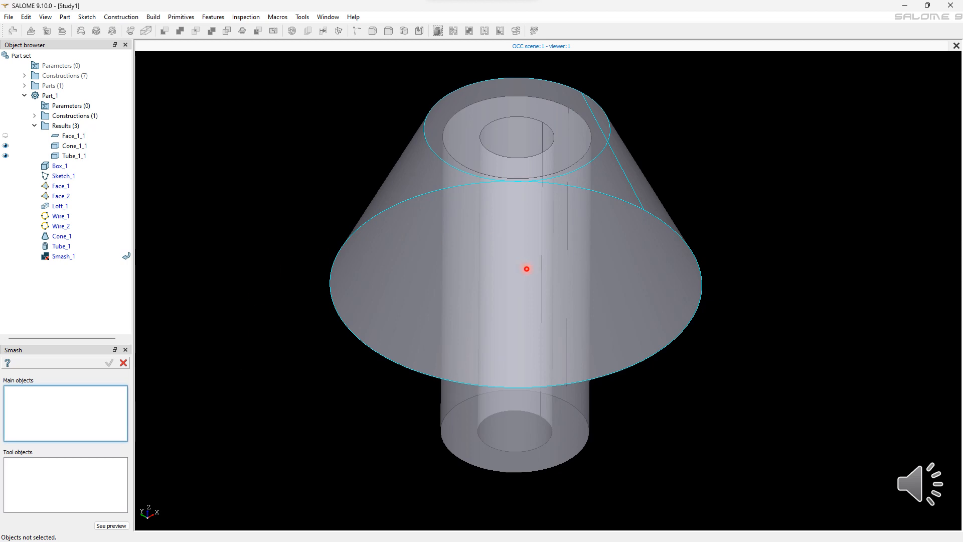
Step: Set up a Smash with the cone as main object and the tube as tool object
click(527, 269)
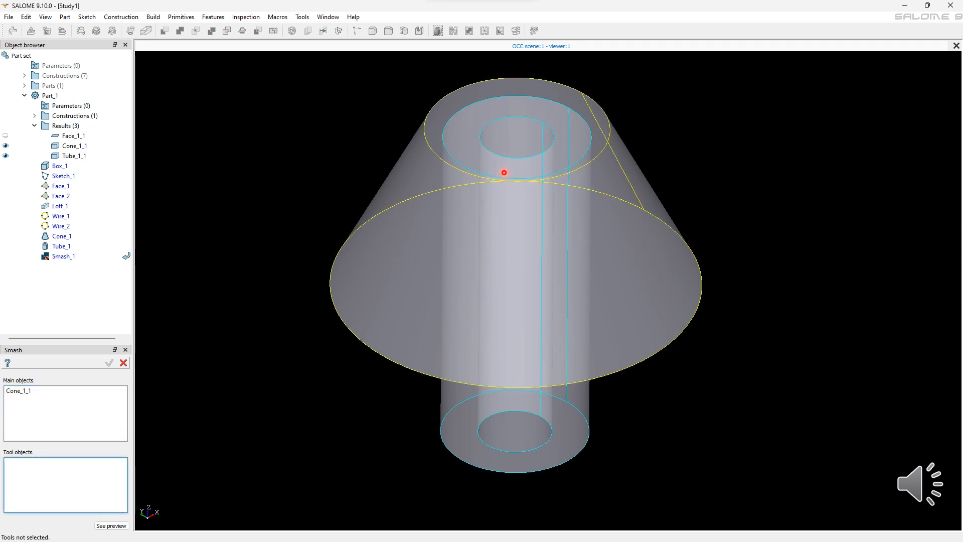
click(505, 141)
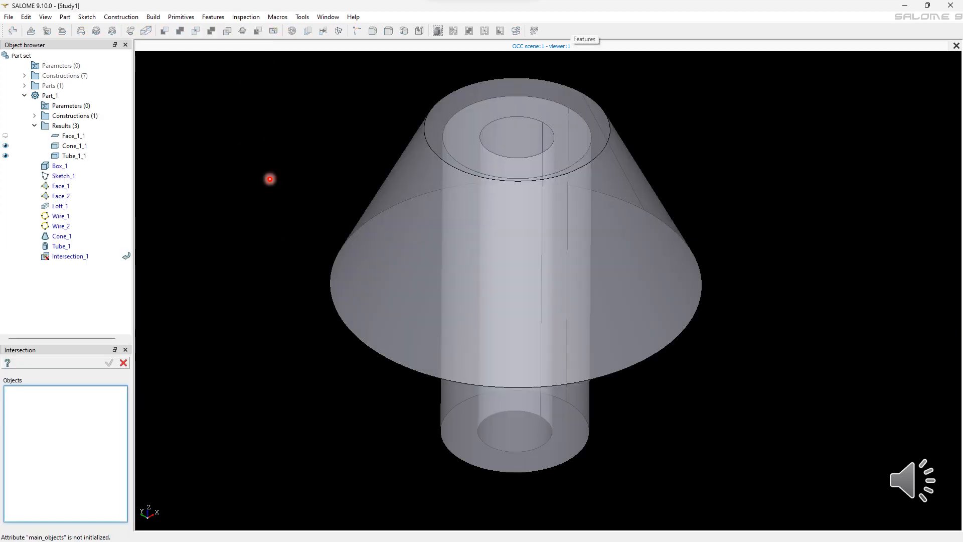
Step: Set up an Intersection by selecting the cone and the tube as objects
click(513, 331)
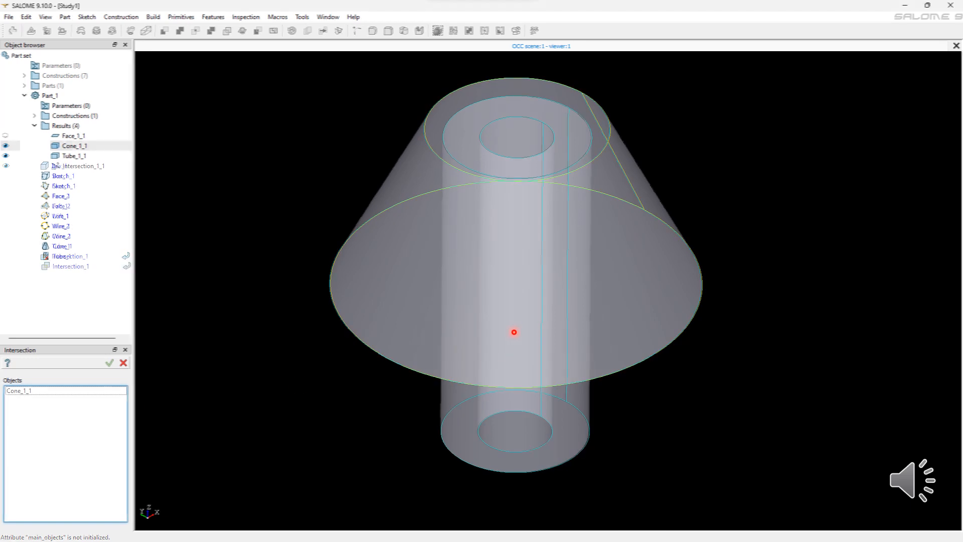
click(527, 202)
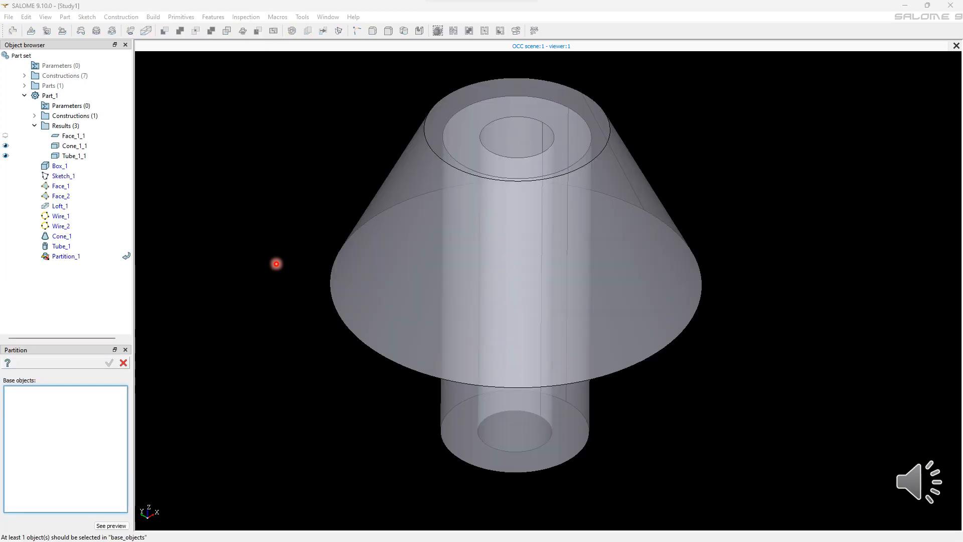
Step: Start a Partition with the cone and the tube as base objects
click(341, 382)
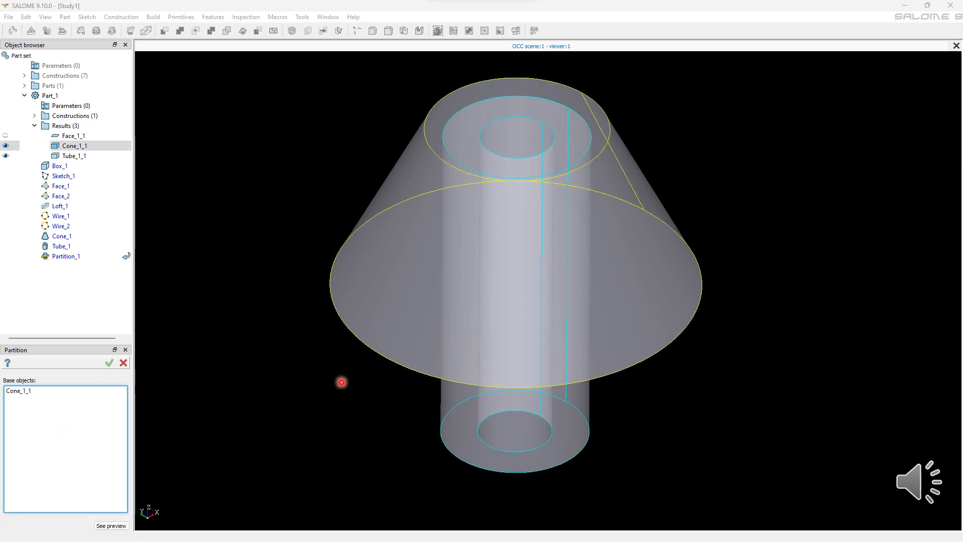
shift+click(476, 371)
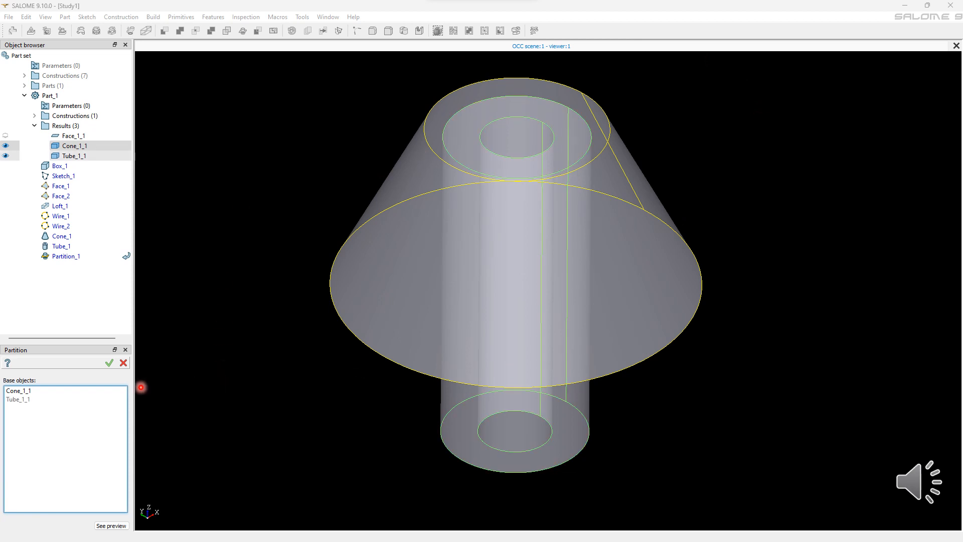
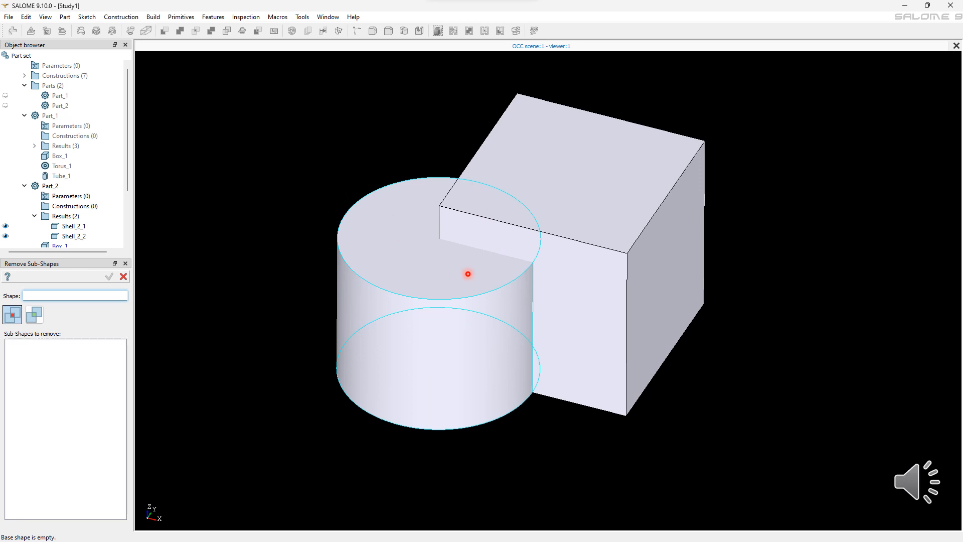
Step: Remove the top face from the cylinder shell using Remove Sub-Shapes
click(468, 274)
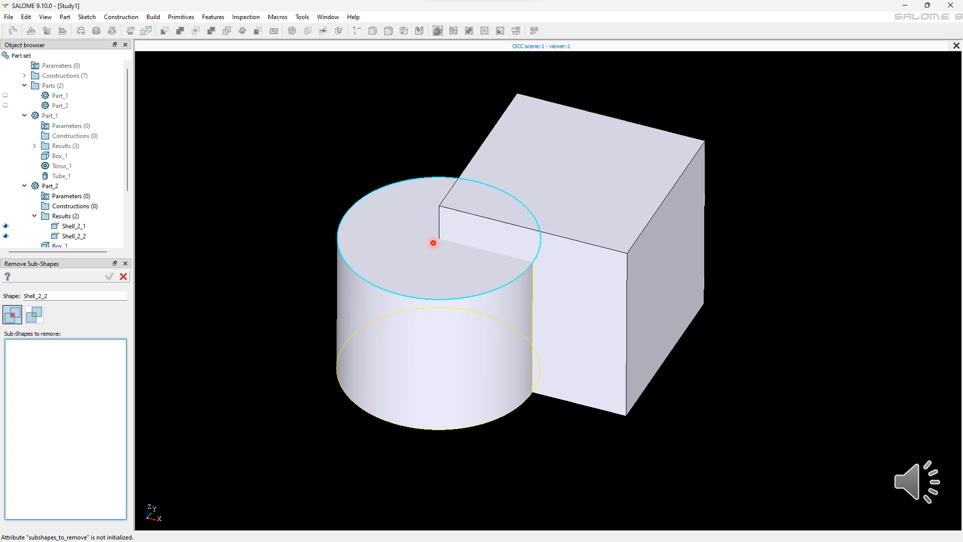
click(430, 243)
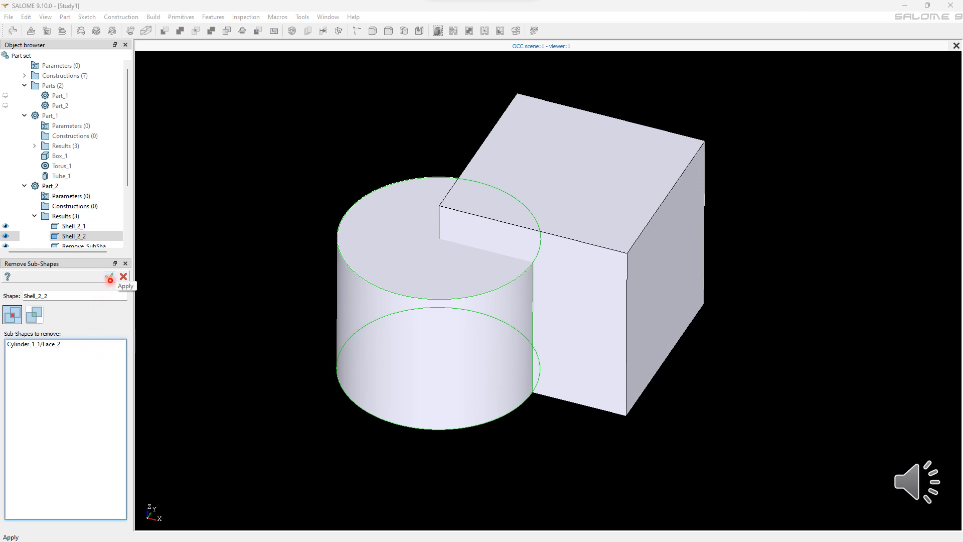
click(110, 278)
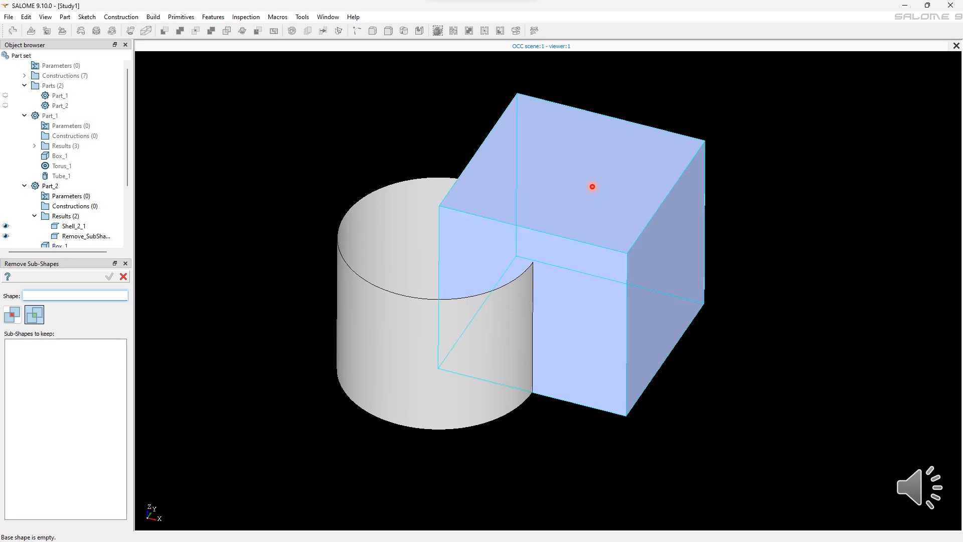
Step: Keep only the box shell's Front, Top, Bottom and Back faces, dropping Left and Right from the sub-shapes to keep
click(637, 222)
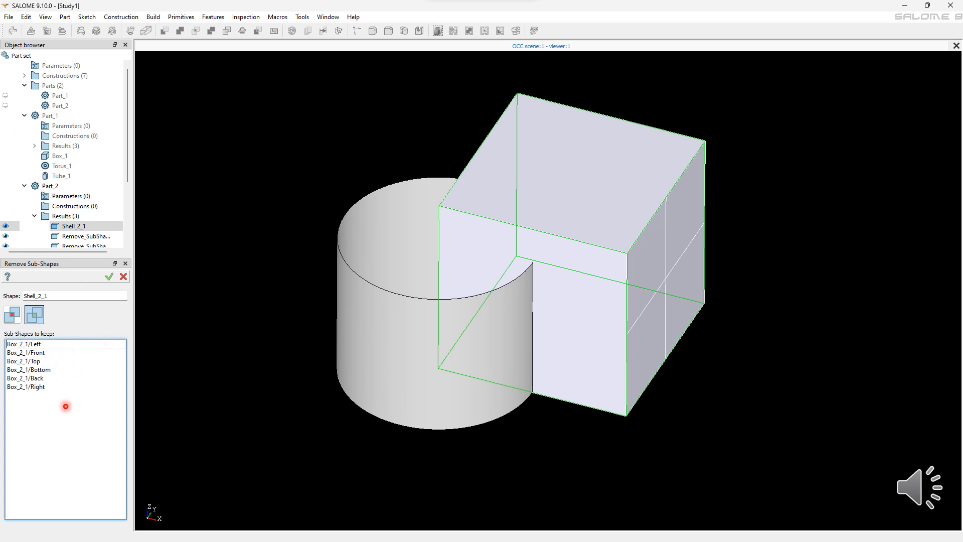
click(66, 404)
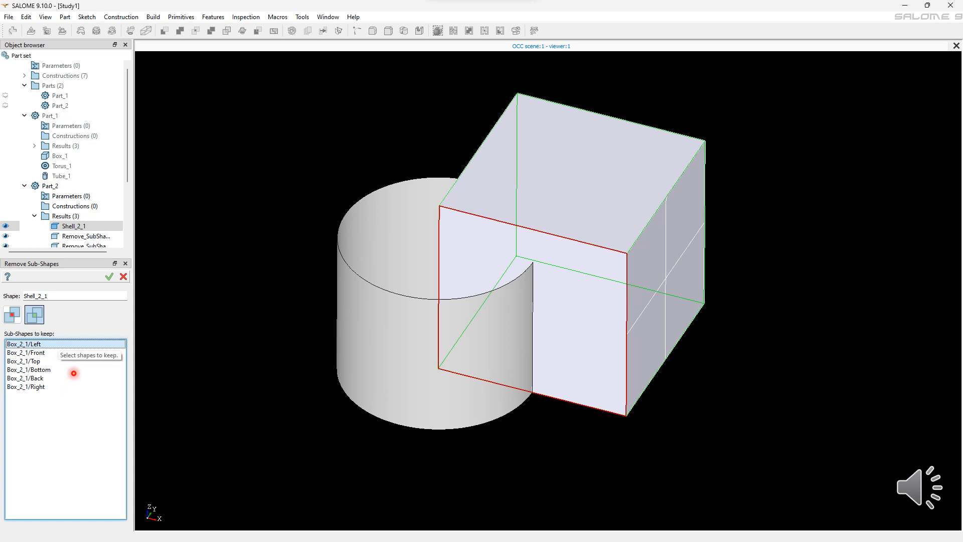
right_click(78, 371)
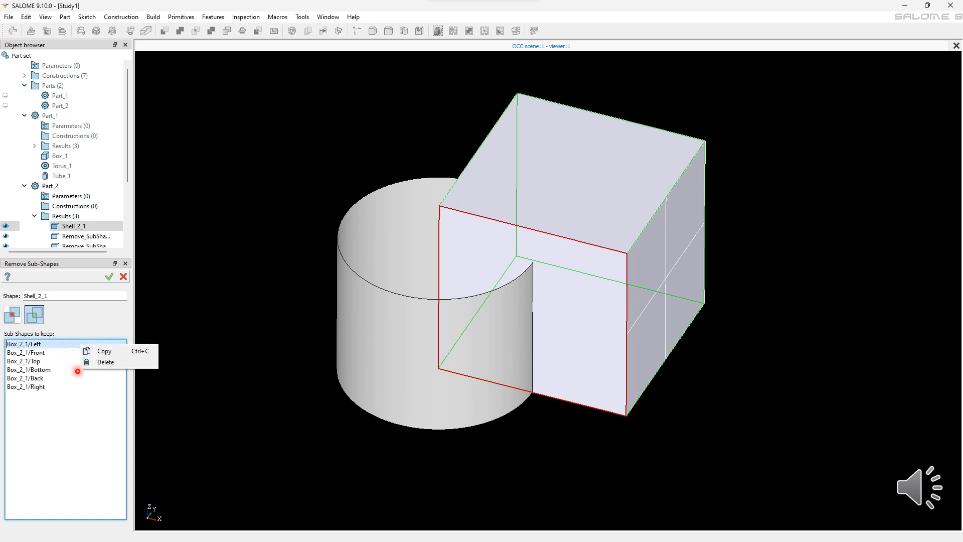
click(81, 362)
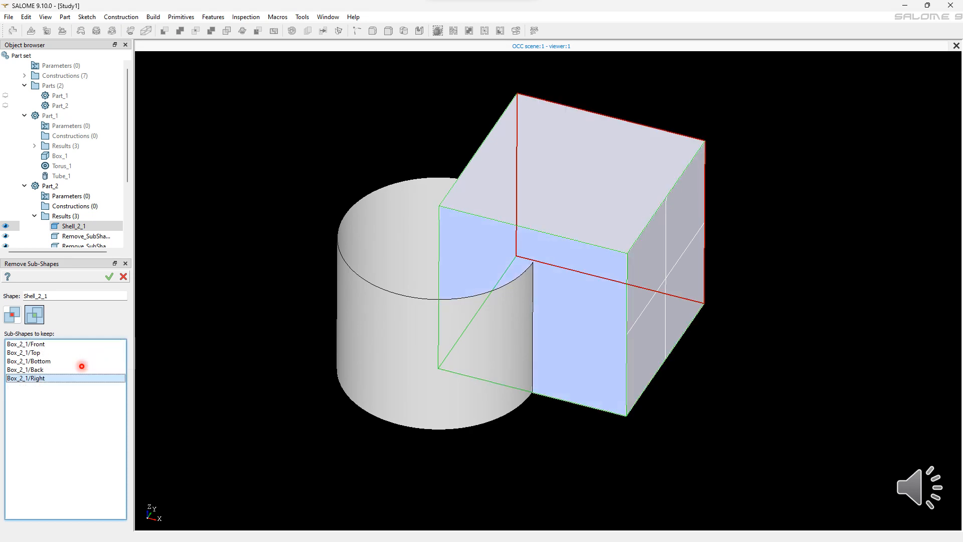
right_click(82, 366)
key(Down)
key(Down)
key(Return)
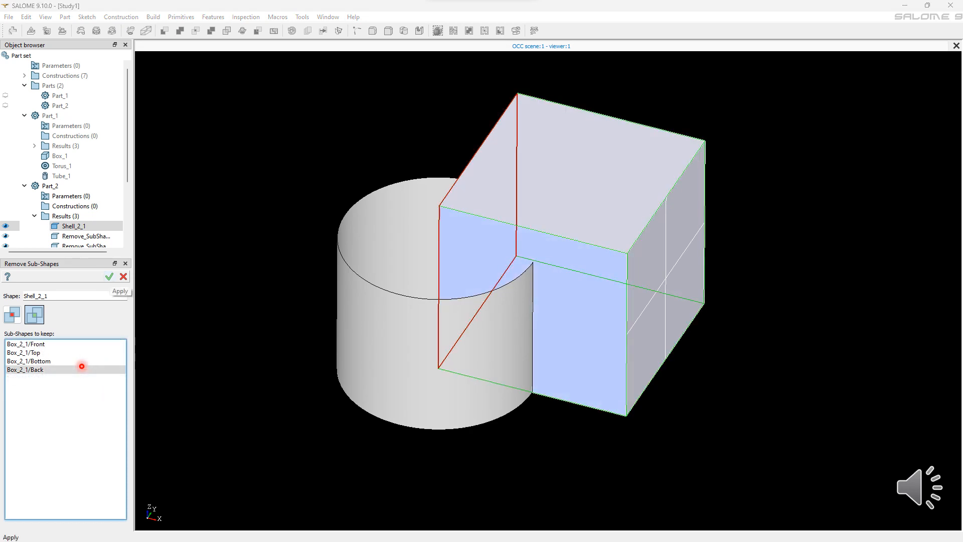
key(Return)
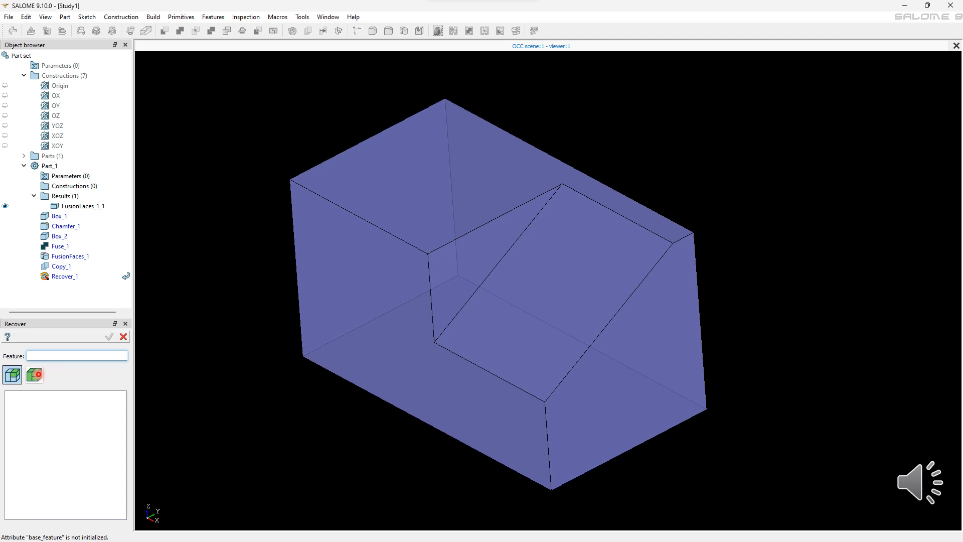
Step: Recover the Fuse_1_1 result from the FusionFaces_1 feature
click(184, 373)
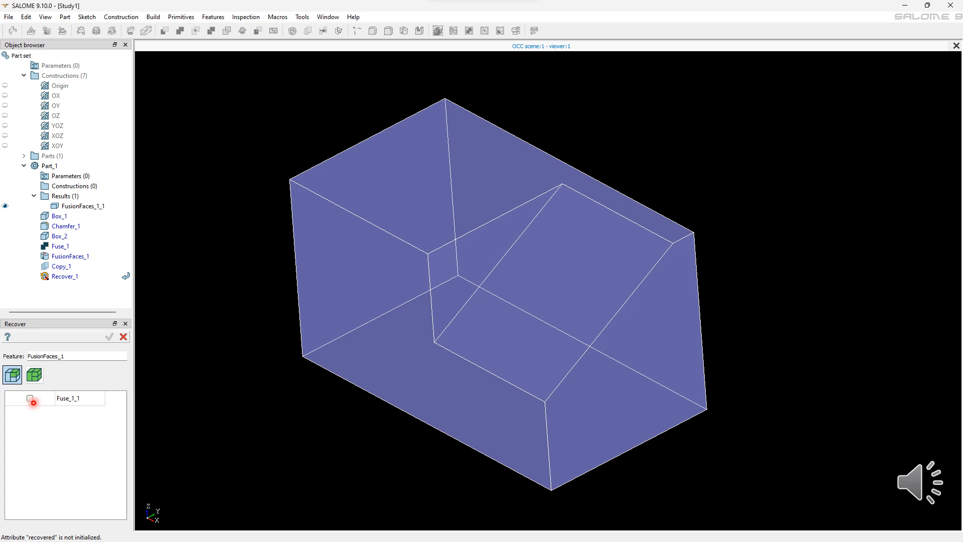
click(30, 399)
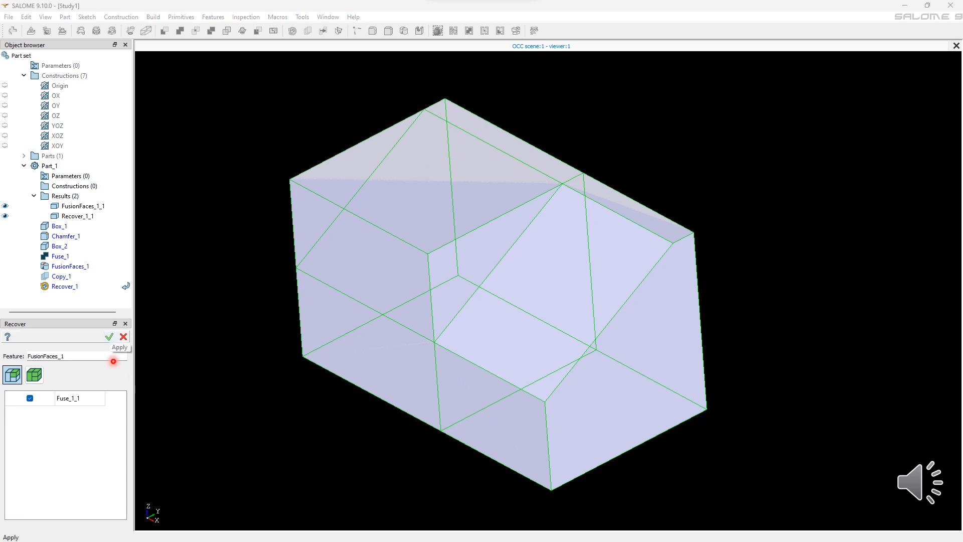
click(109, 336)
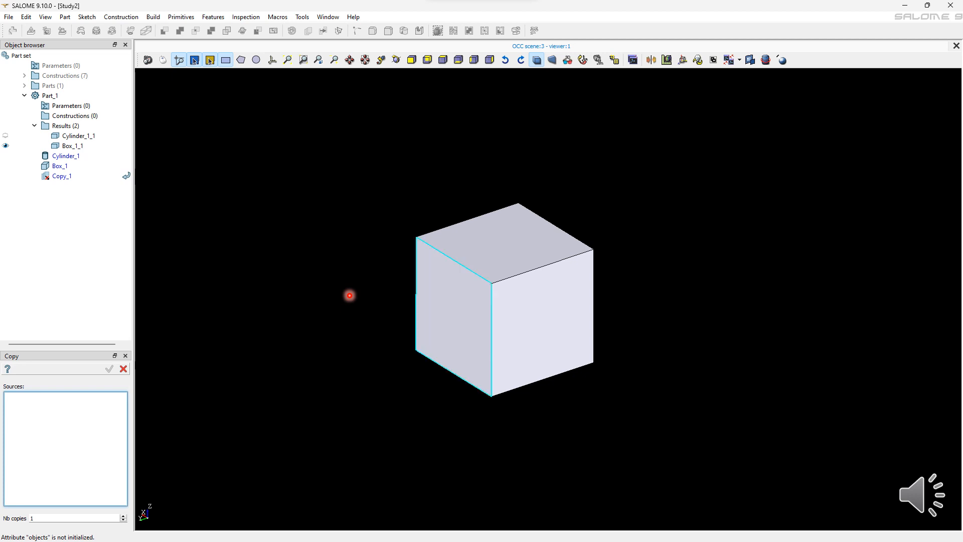
Step: Copy the box's Right and Top faces with the number of copies set to 3
click(429, 306)
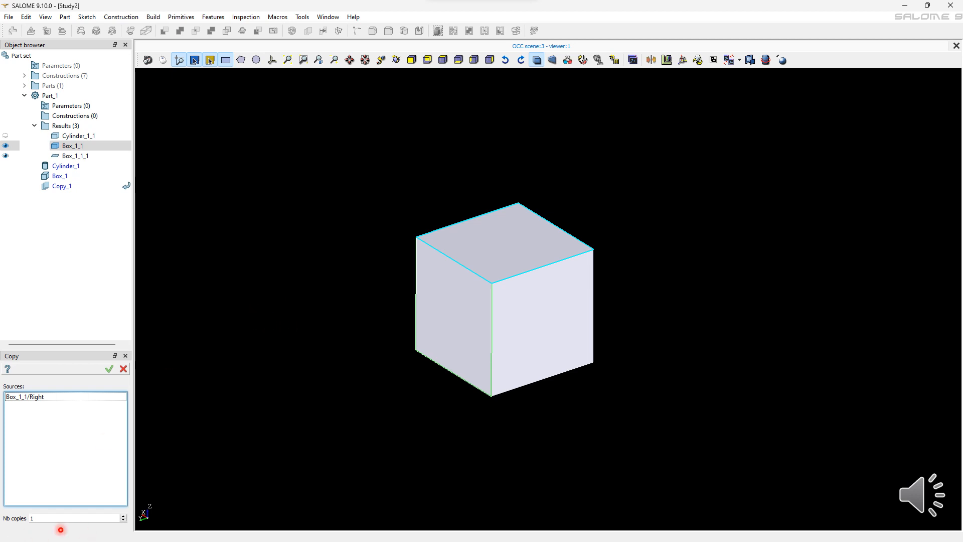
click(123, 516)
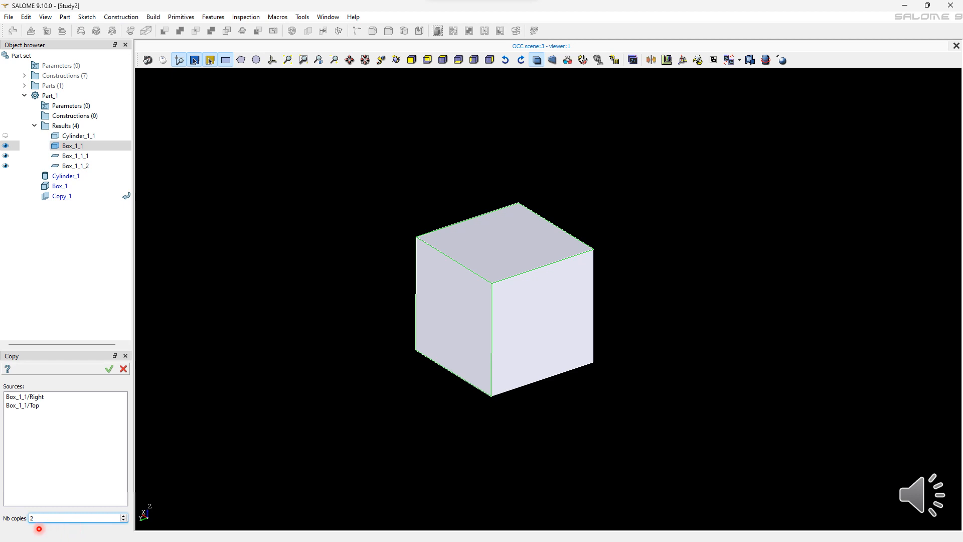
click(123, 515)
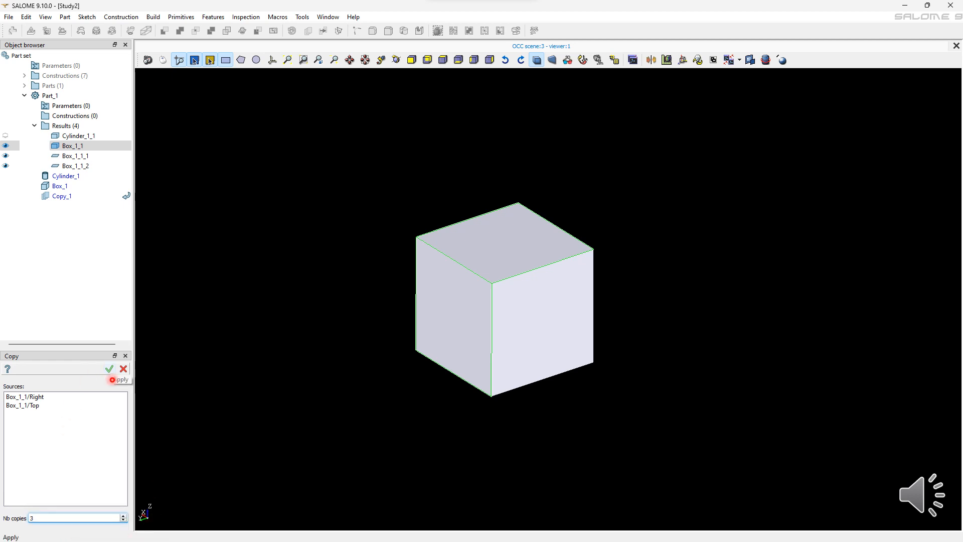
click(110, 370)
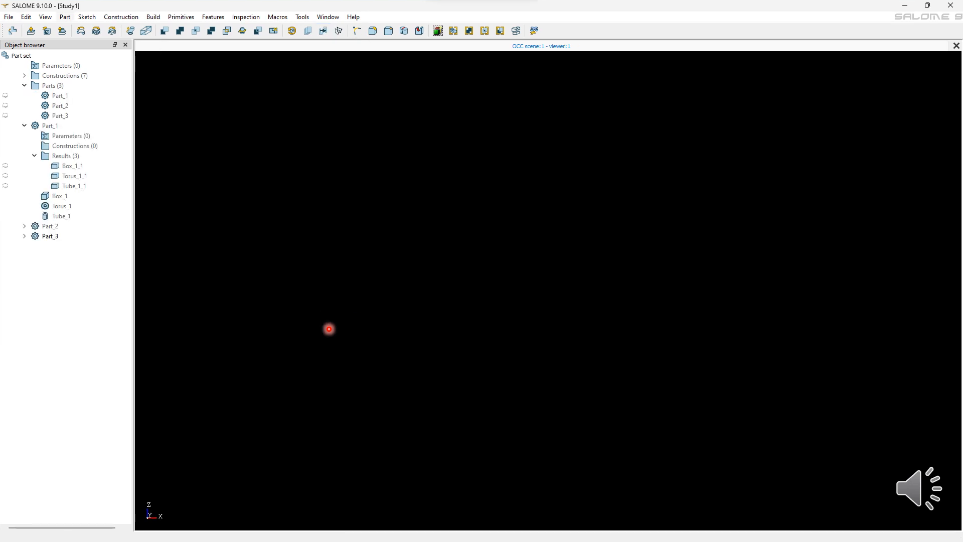
Step: Create a new part and import Part_1's Tube_1_1 result into it
key(alt+p)
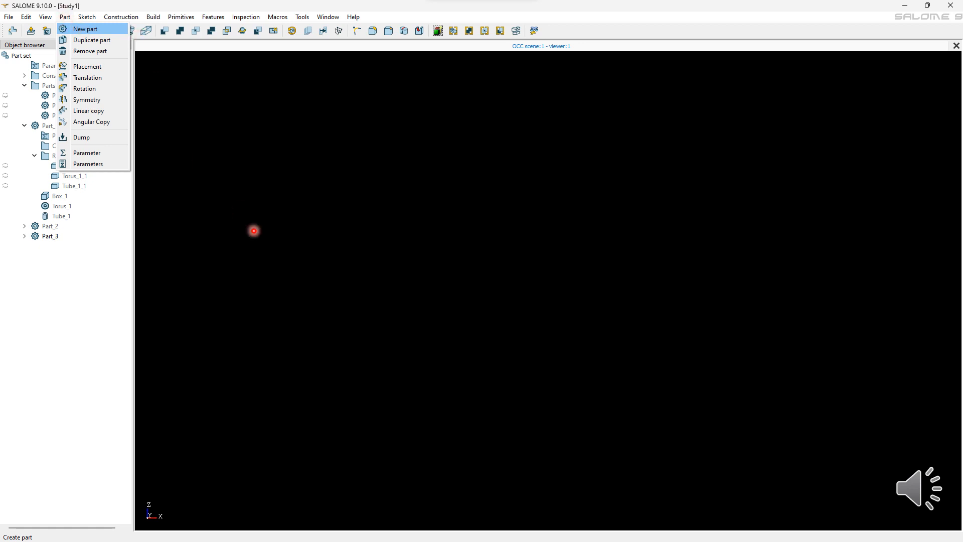
key(Return)
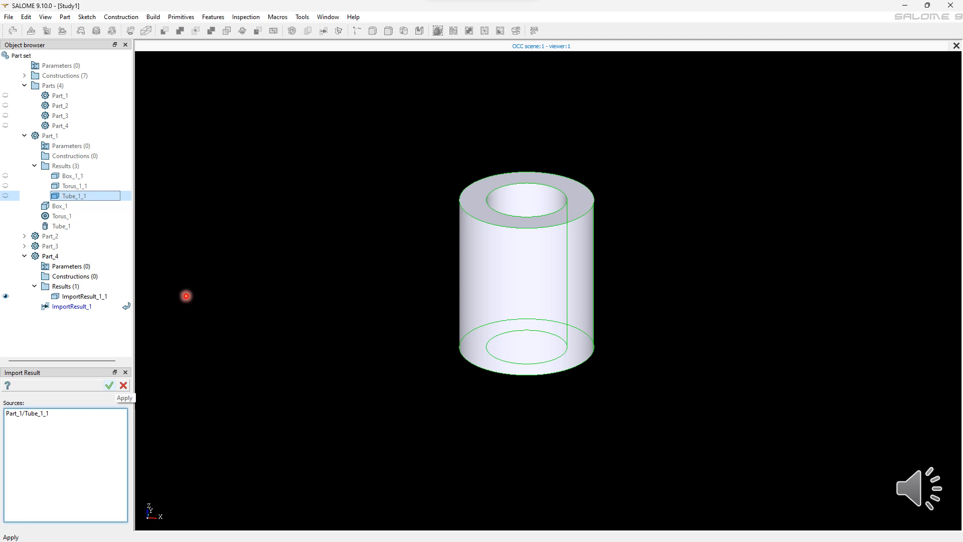
click(110, 385)
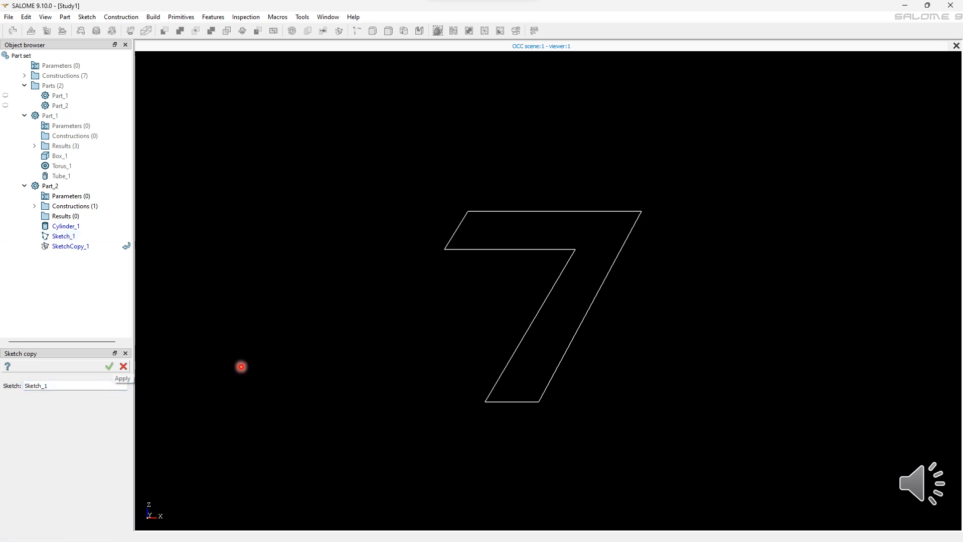
Step: Apply a sketch copy of Sketch_1
key(Return)
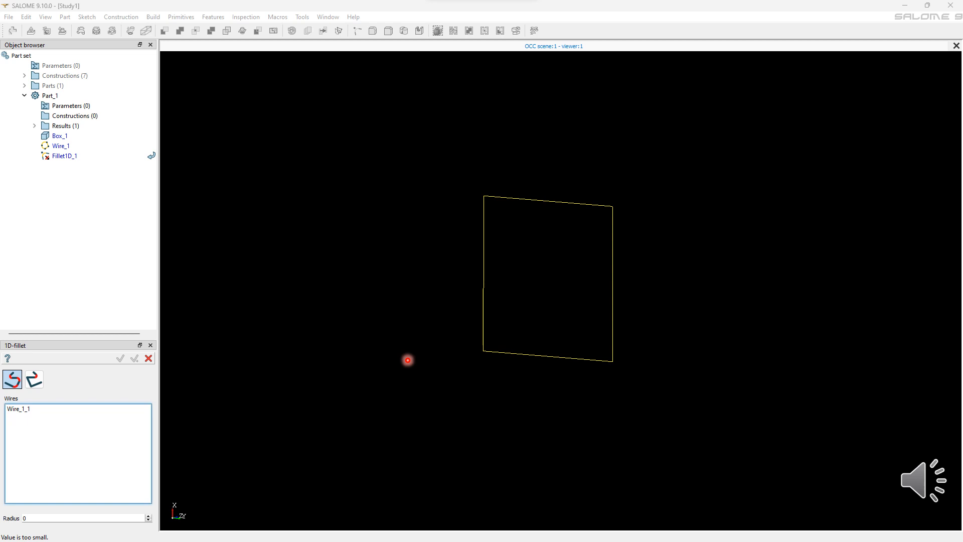
Step: Round all corners of the wire with a 1D fillet of radius 4
text(4)
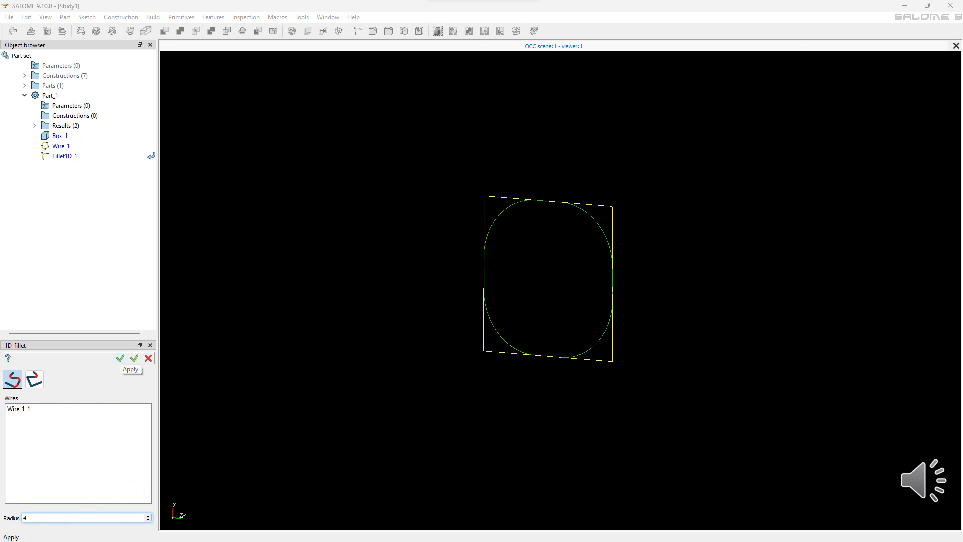
click(120, 357)
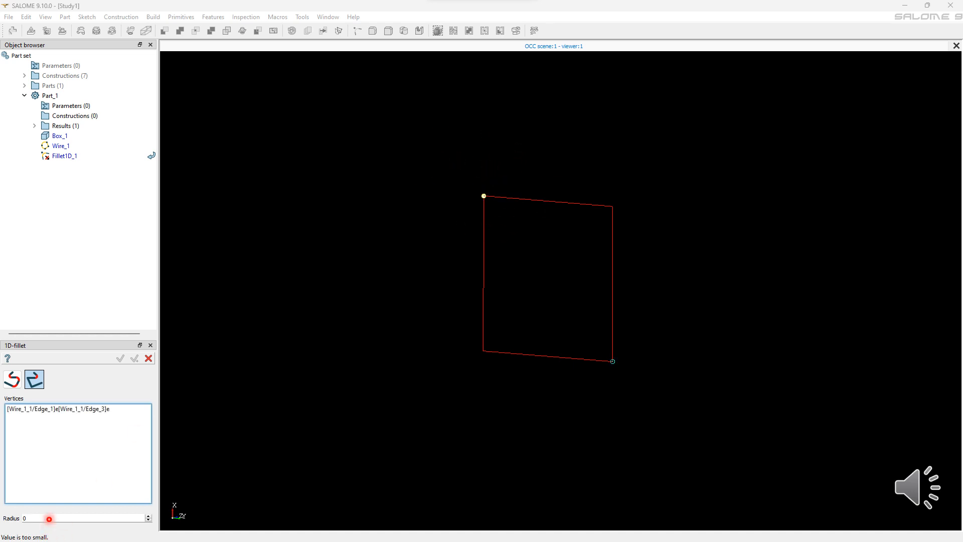
Step: Apply a 1D fillet of radius 5 to two opposite vertices of the wire
double_click(49, 519)
text(5)
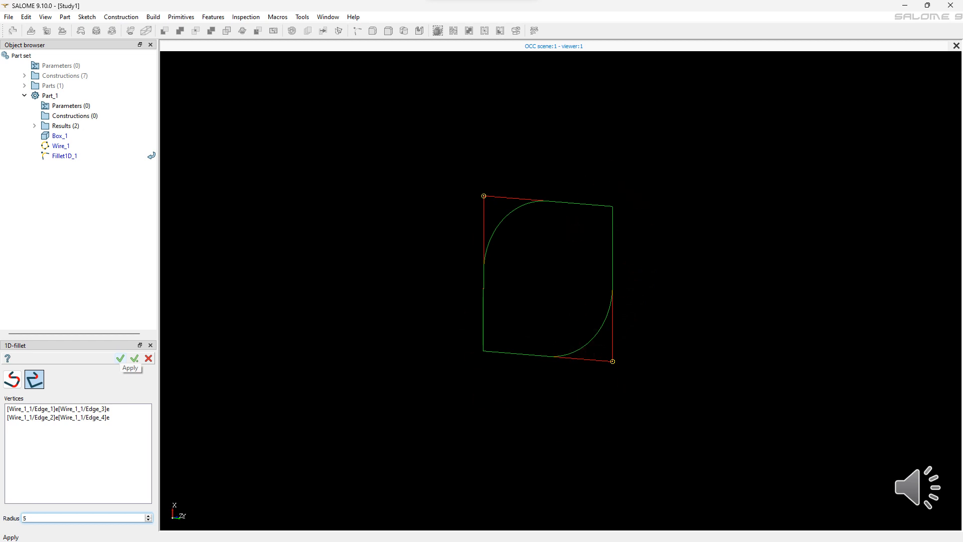
click(120, 358)
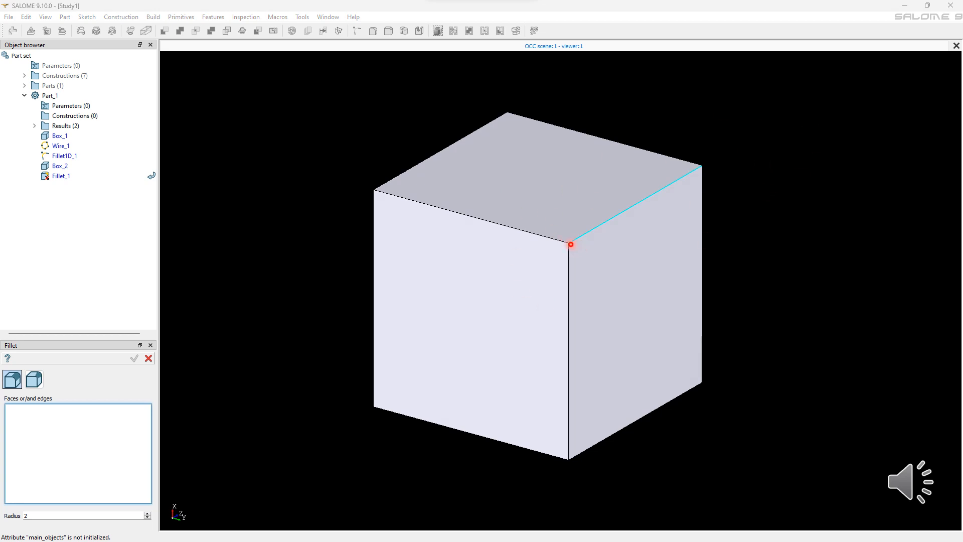
Step: Fillet the box edge between its Front and Right faces with a constant radius of 7
click(571, 244)
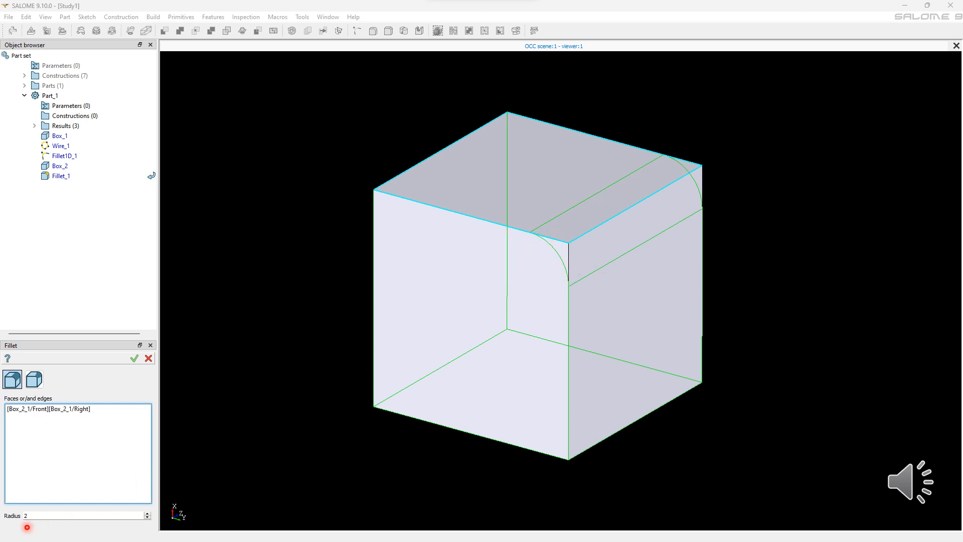
double_click(27, 519)
text(7)
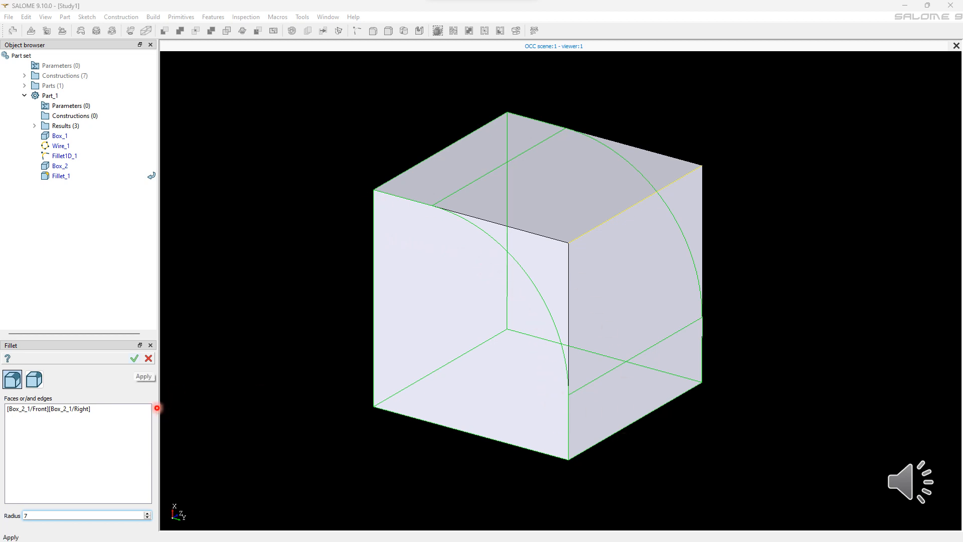
click(133, 357)
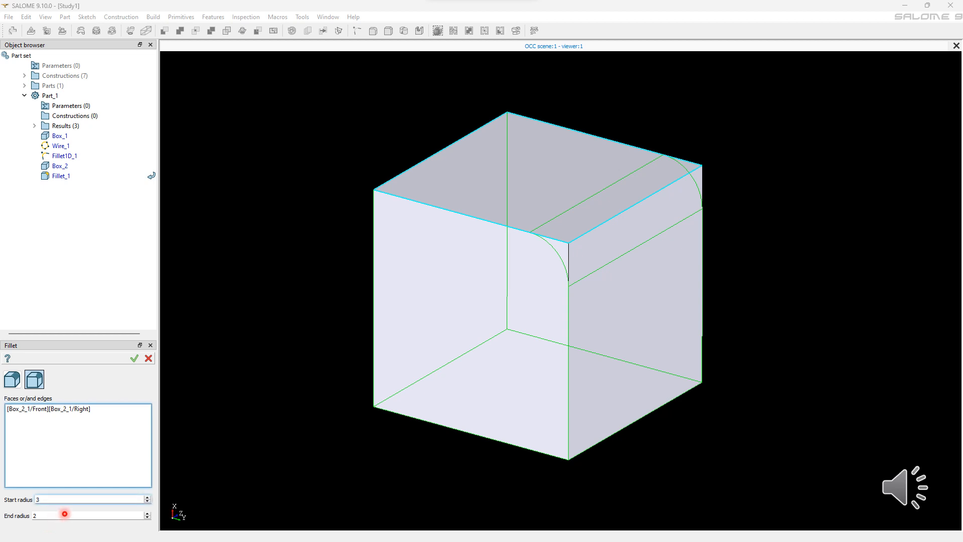
Step: Apply a variable-radius fillet to the same edge with start radius 3 and end radius 7
click(93, 505)
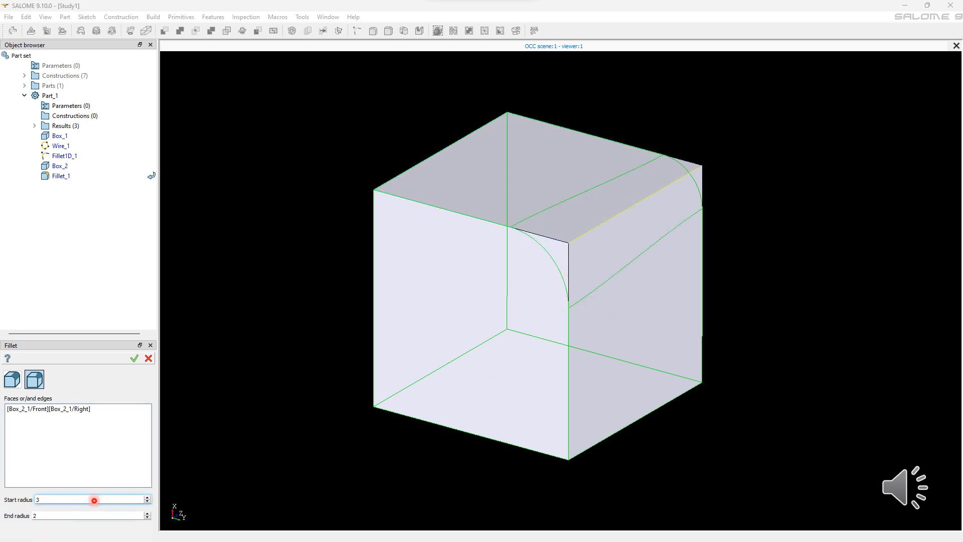
double_click(77, 516)
text(7)
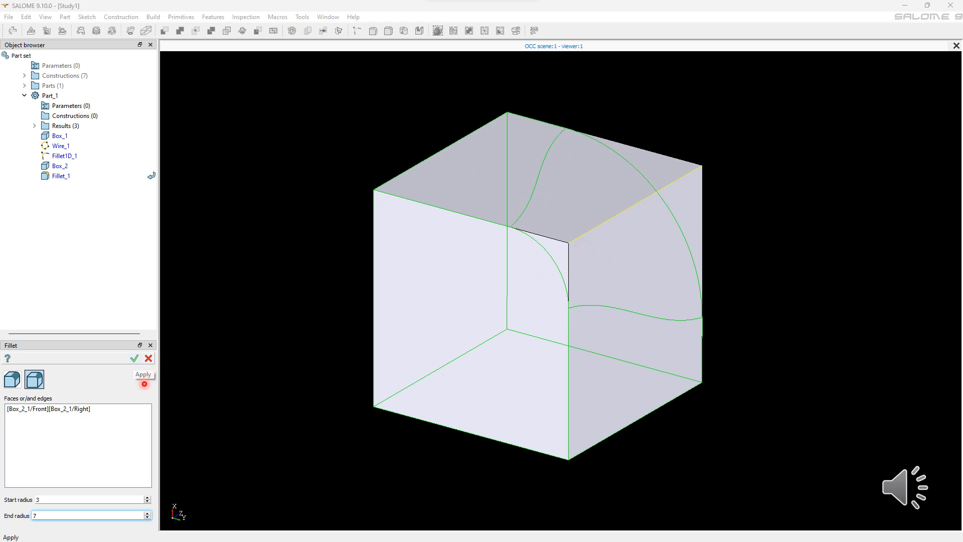
click(134, 358)
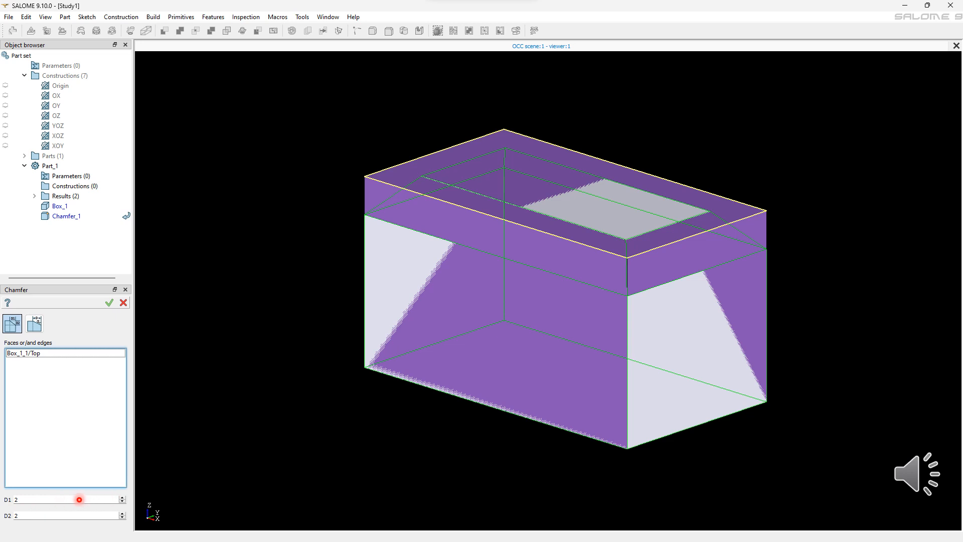
Step: Chamfer the box's top face with distances D1 of 4 and D2 of 7
double_click(92, 499)
text(4)
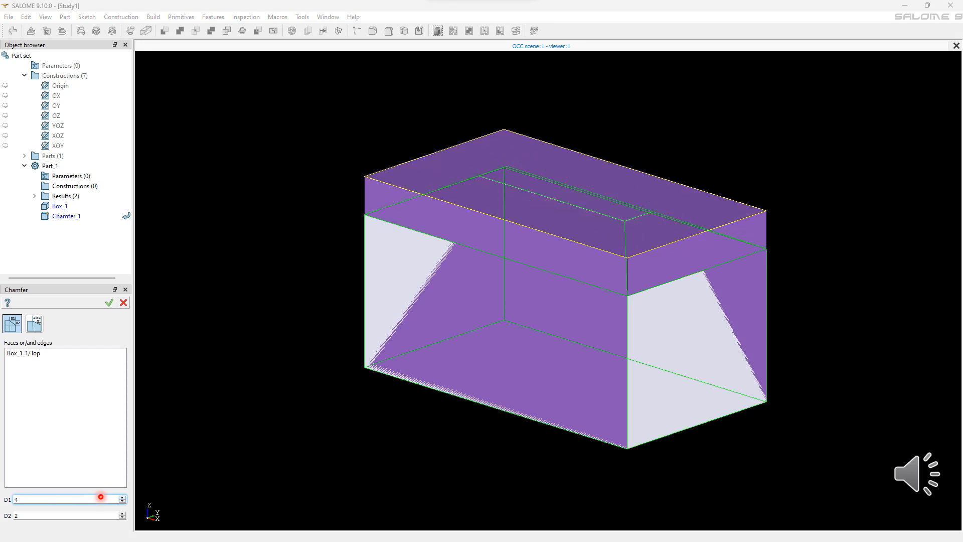
key(Tab)
text(3)
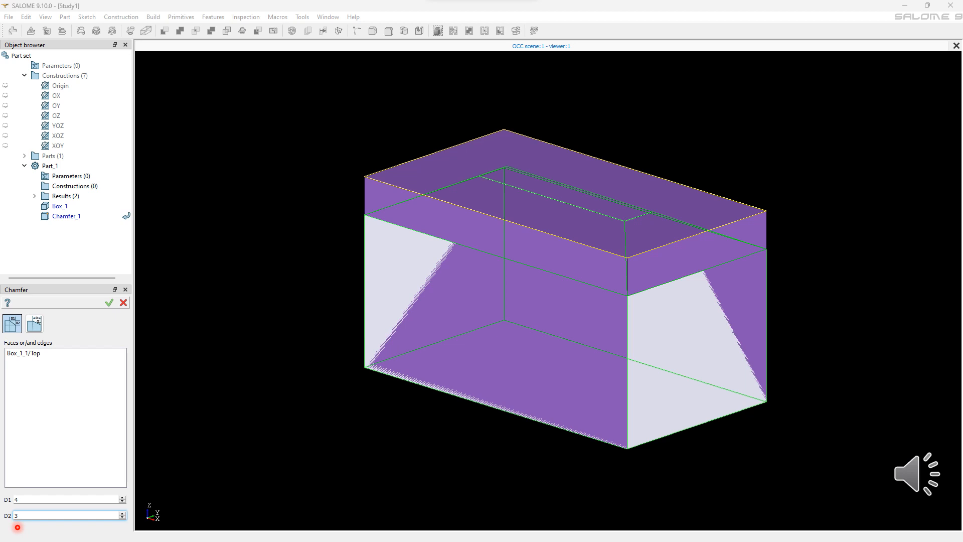
key(BackSpace)
text(5)
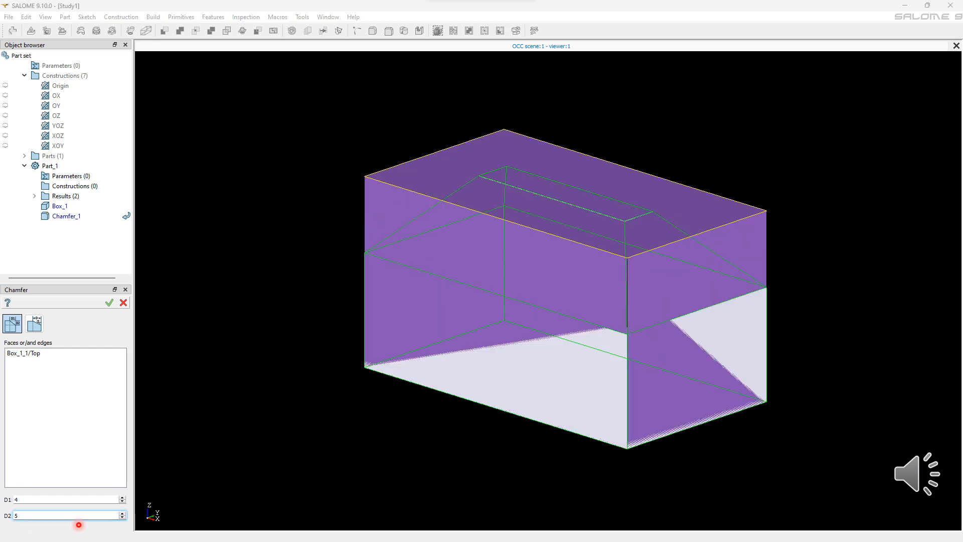
key(BackSpace)
text(6)
key(BackSpace)
text(7)
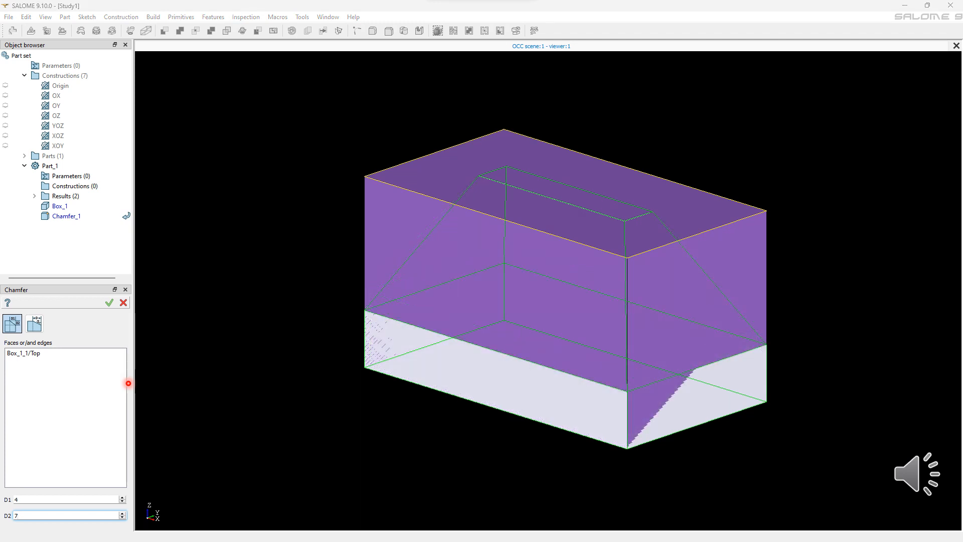
key(Return)
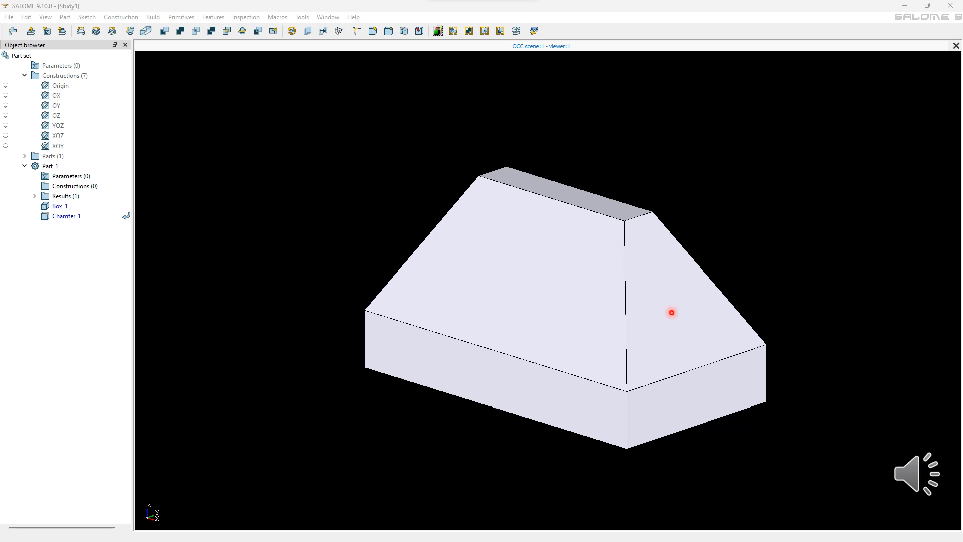
Step: Chamfer the box edge between its Left and Top faces using distance 5 and angle 60
ctrl+right_drag(619, 305, 593, 299)
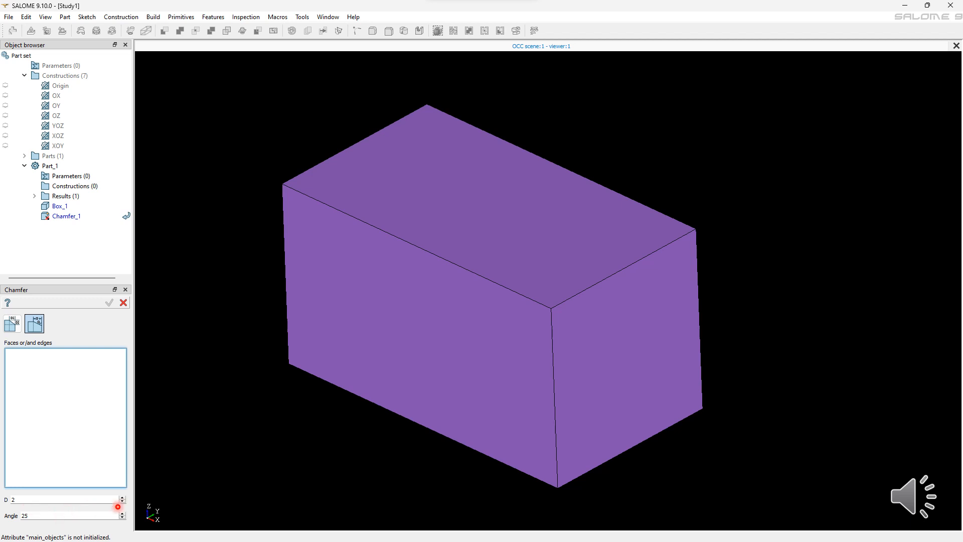
click(416, 245)
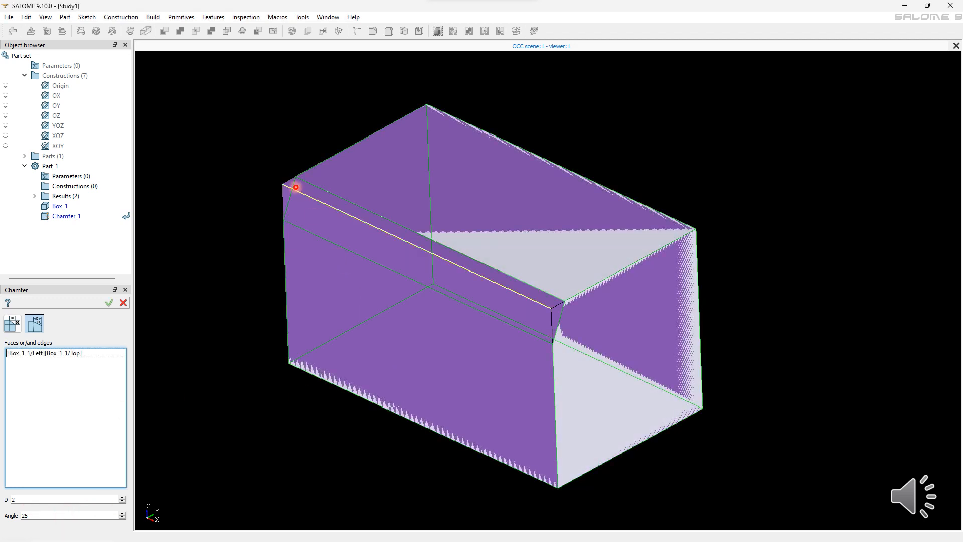
scroll(56, 505, up, 1)
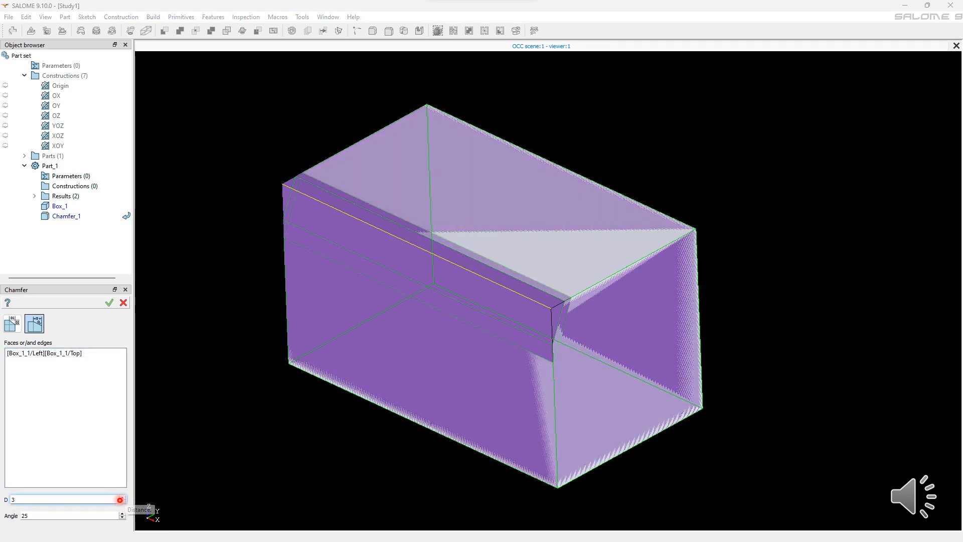
scroll(75, 499, up, 1)
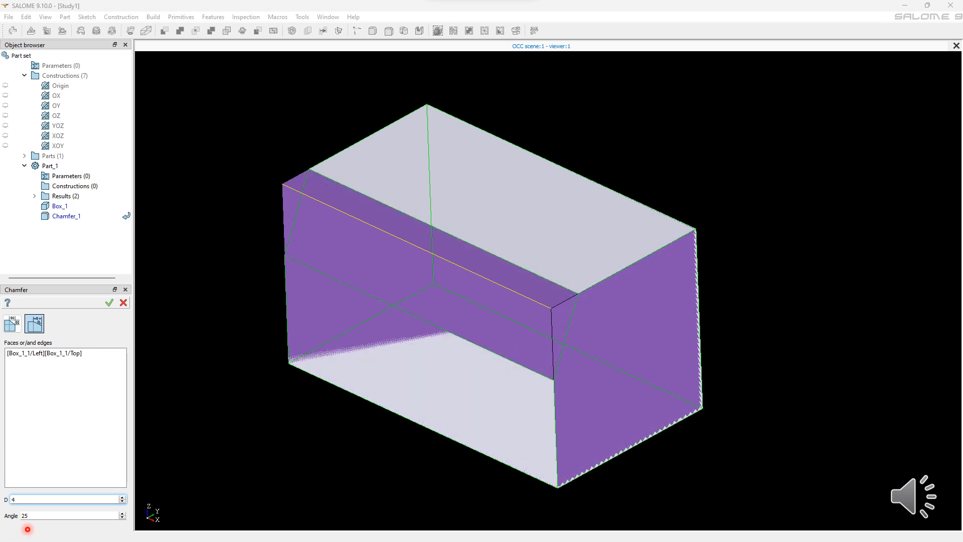
key(Tab)
text(60)
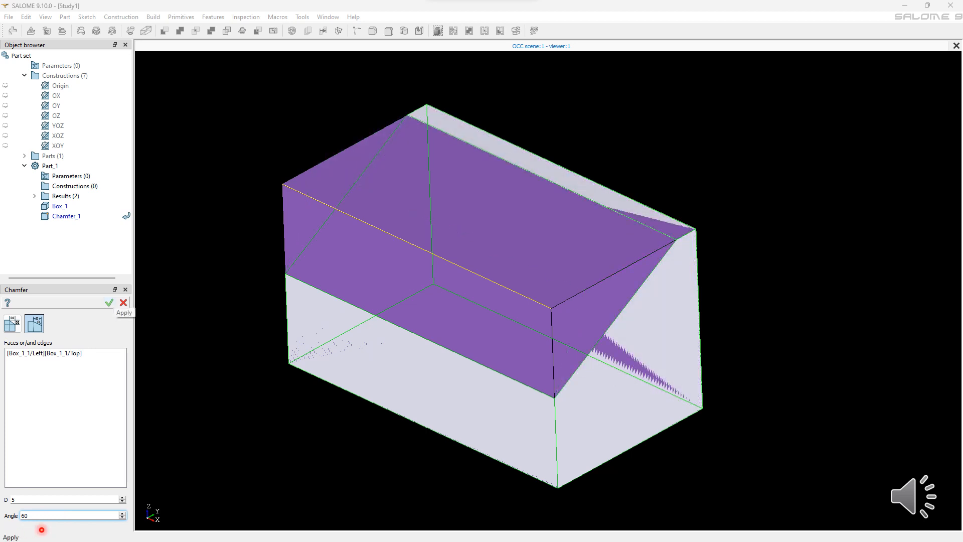
key(Return)
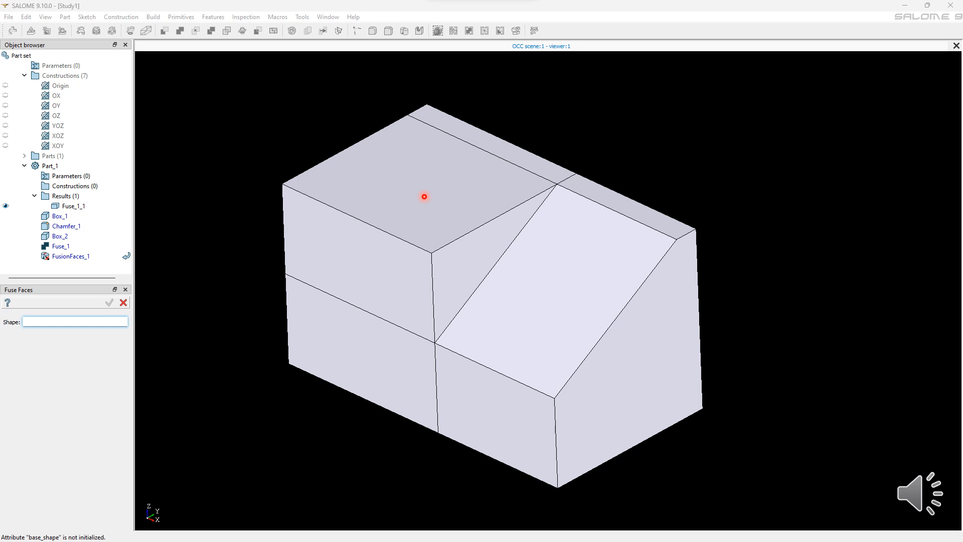
Step: Select the fused two-box shape to merge its coplanar faces with Fuse Faces
click(424, 197)
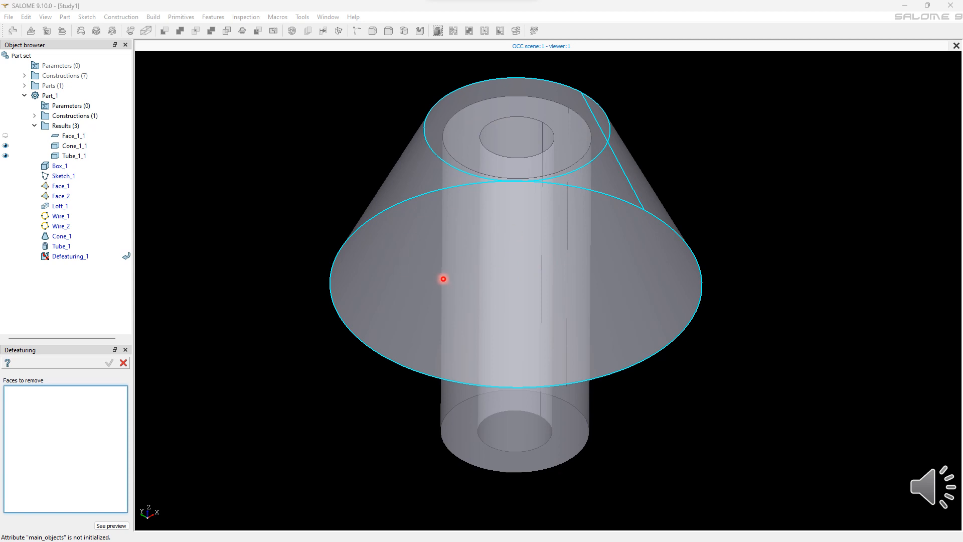
Step: Remove the cone's lateral face from the tube-and-cone result with Defeaturing
click(443, 279)
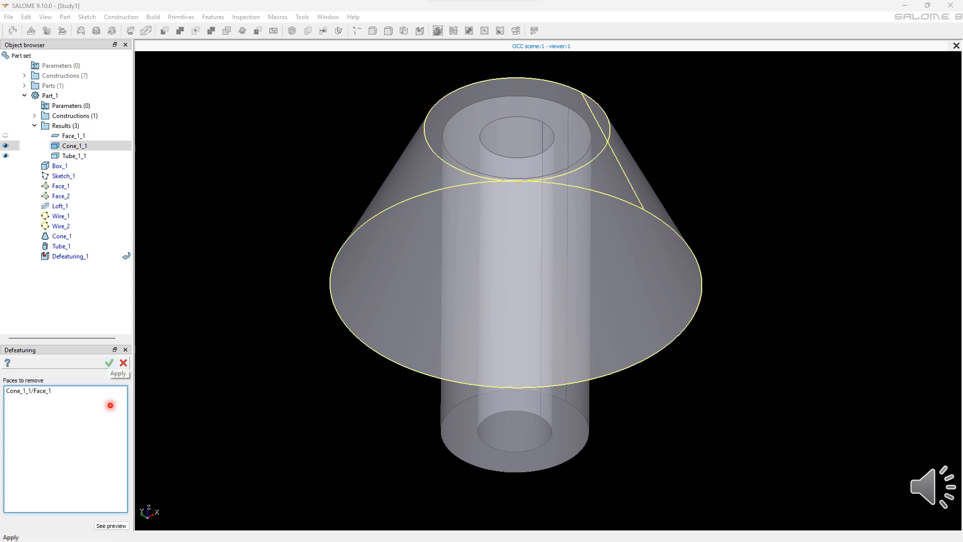
click(109, 362)
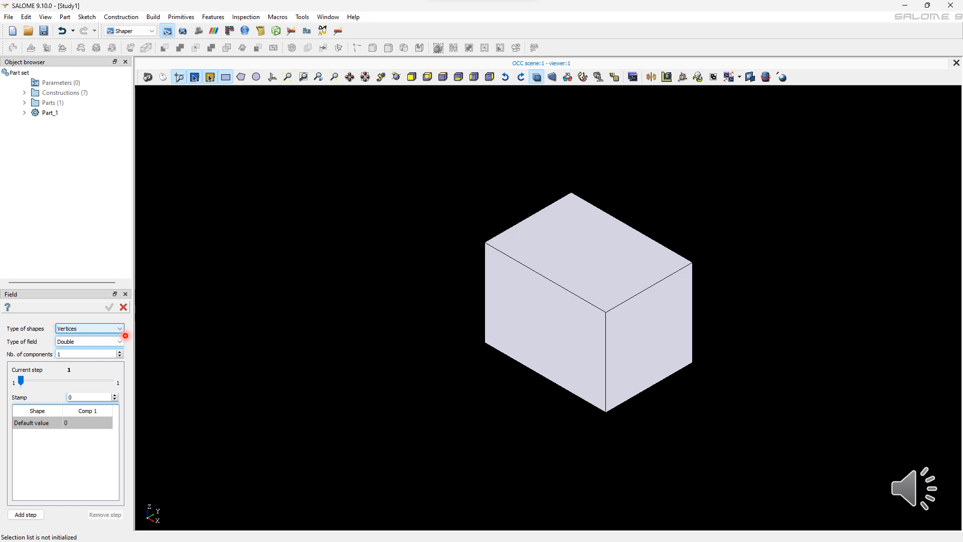
Step: Set up a field on Edges of type Double with 2 components
click(121, 329)
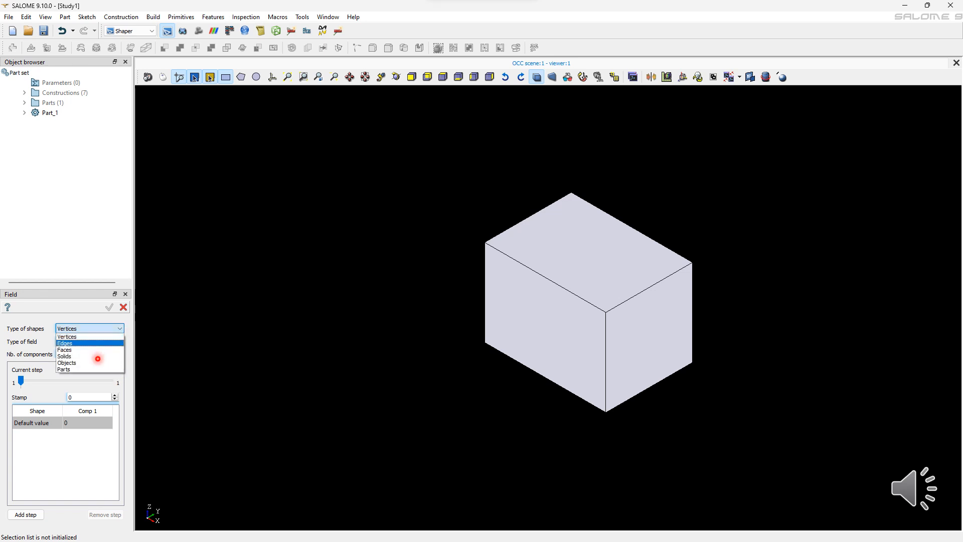
click(75, 343)
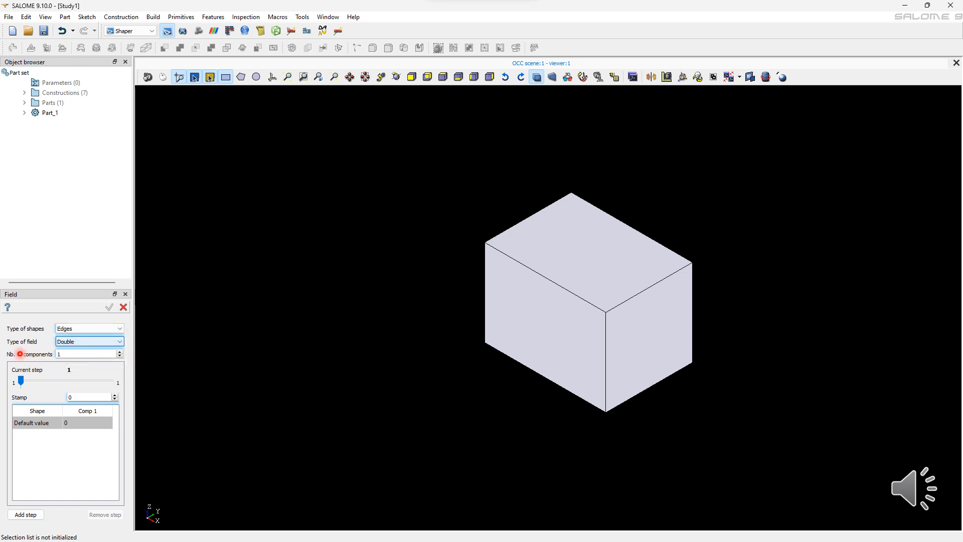
click(101, 342)
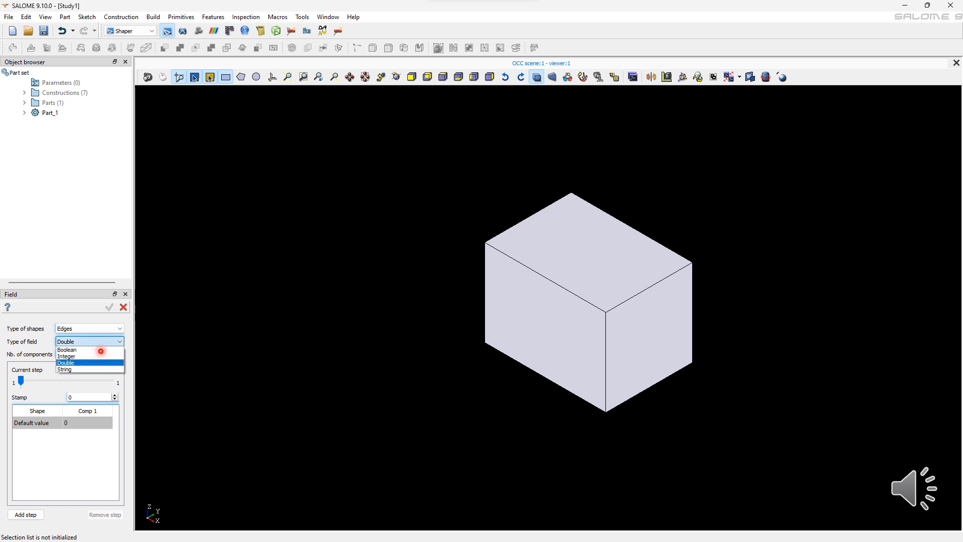
click(101, 363)
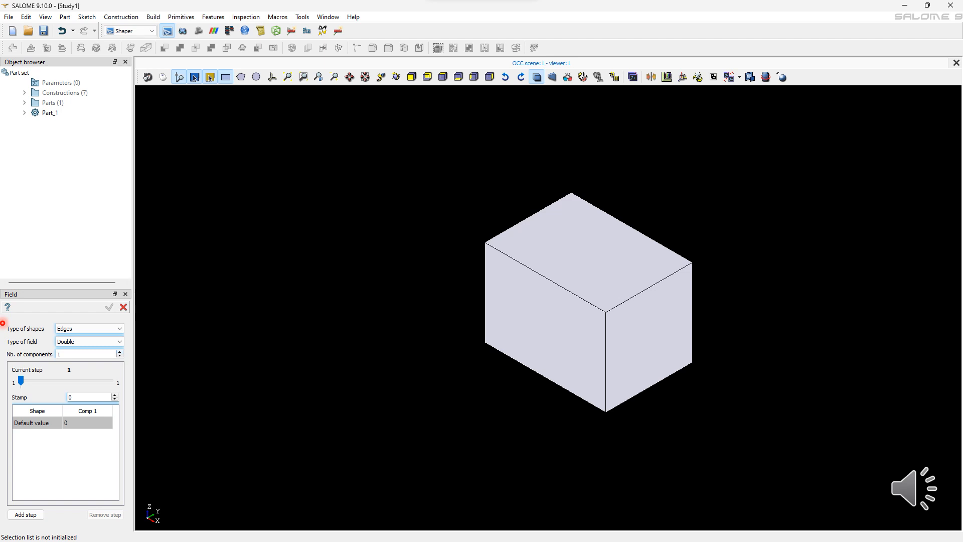
key(Up)
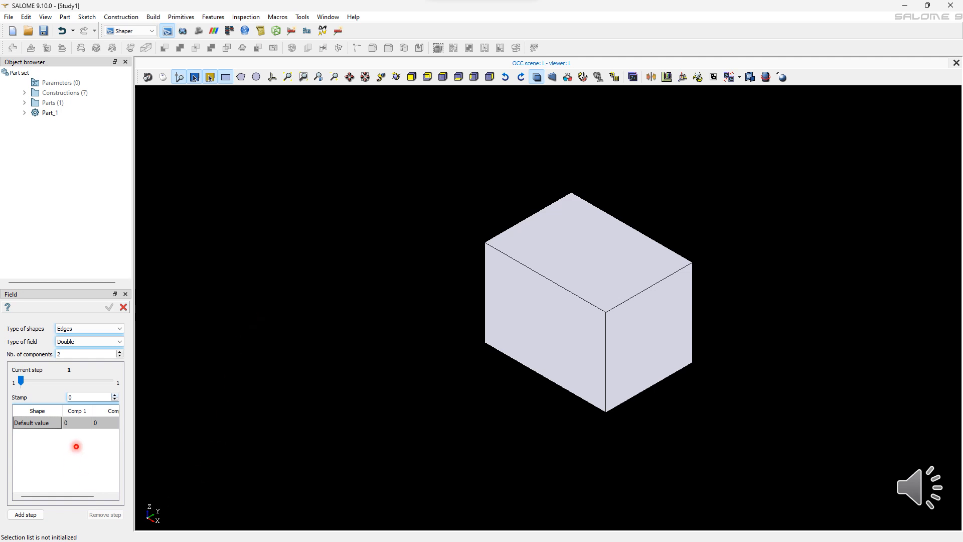
Step: Set the field stamp to 2 and the default component values to 0.76 and 1.1
text(2)
key(Tab)
text(0.76)
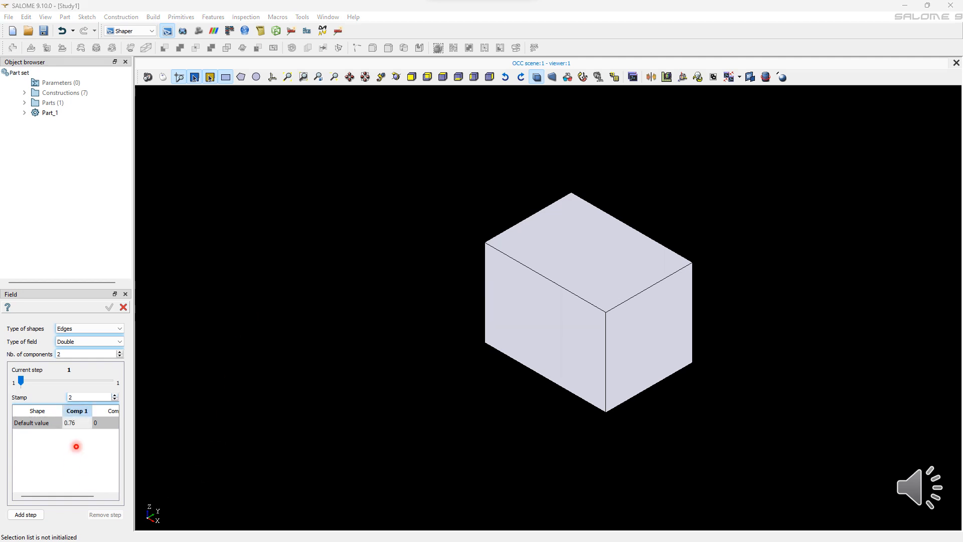
key(Tab)
text(1.1)
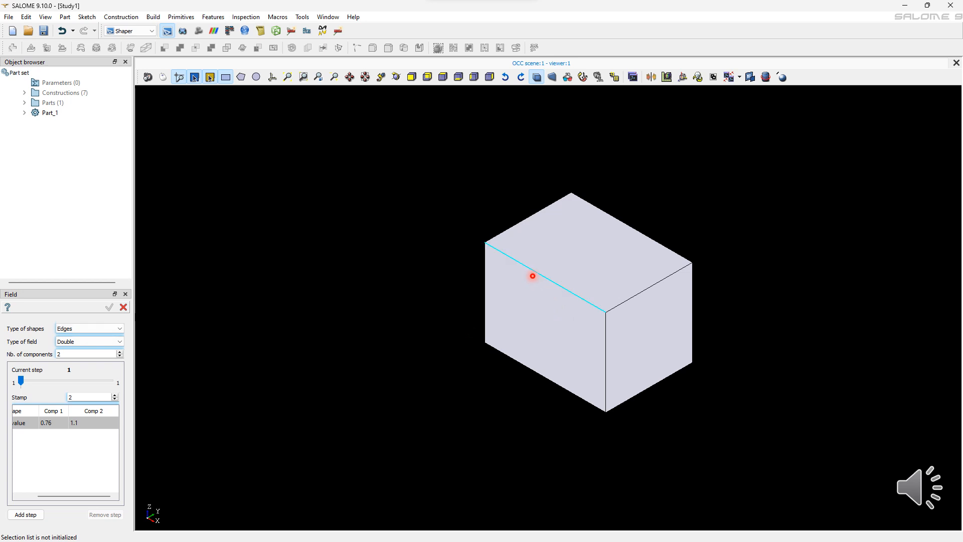
Step: Add the top edges of the box's Left and Front faces to the field and apply it
click(606, 307)
click(606, 325)
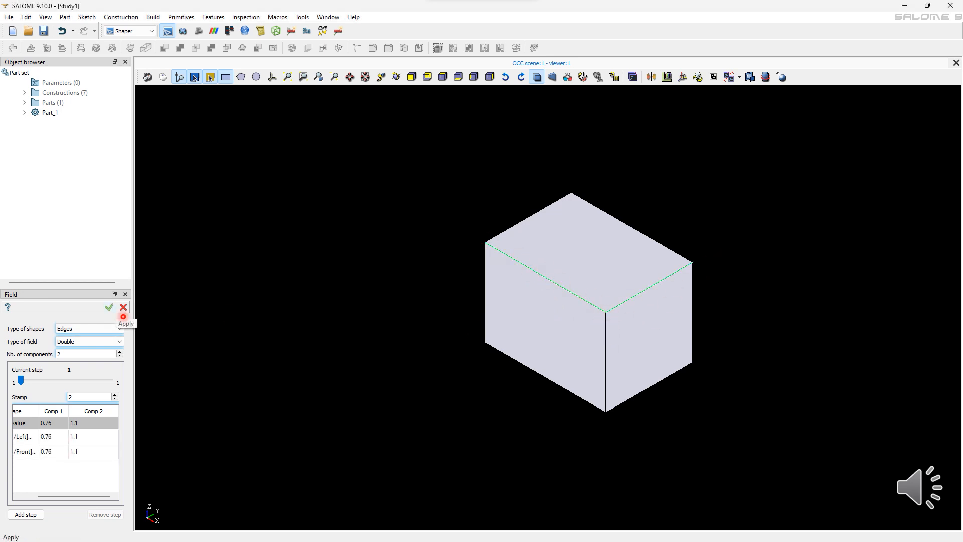
click(109, 307)
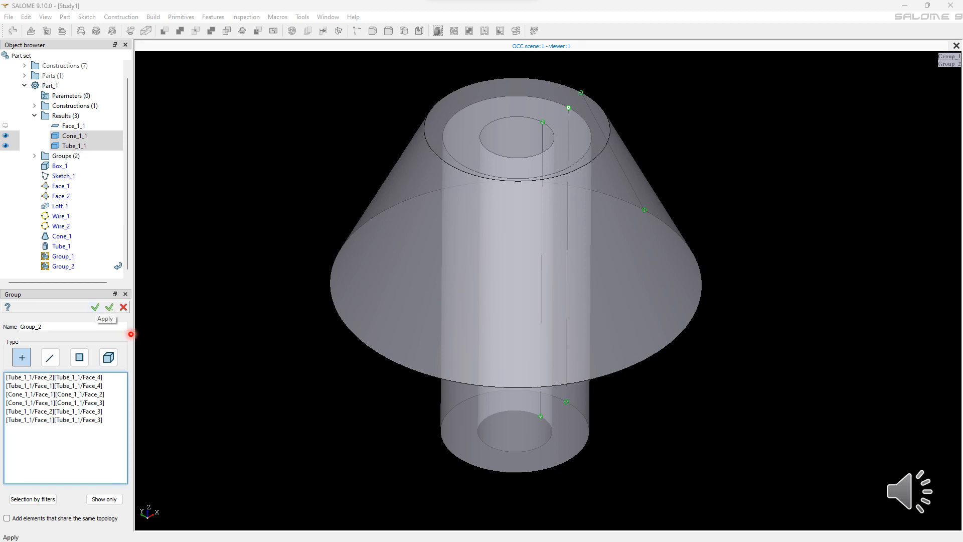
Step: Create Group_2 from the listed tube and cone faces
click(95, 306)
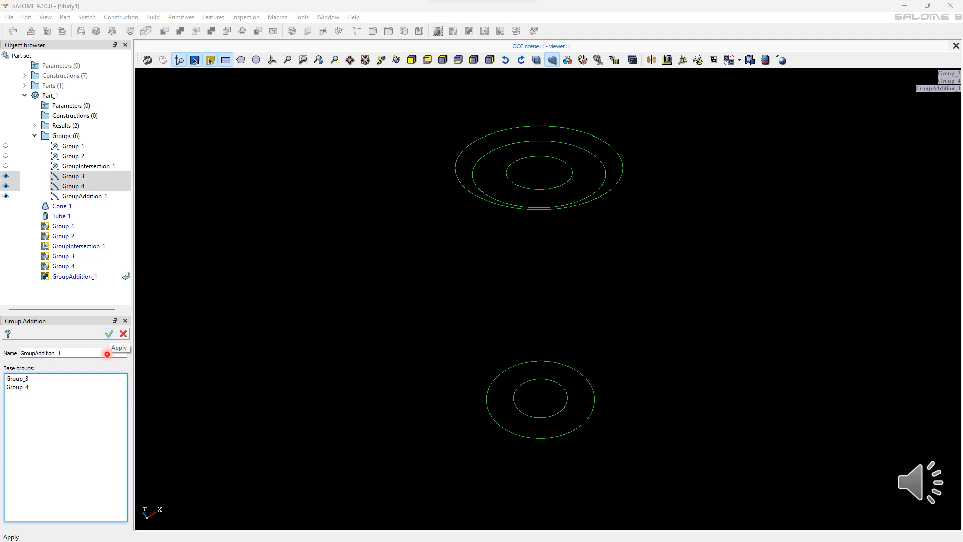
Step: Create a group addition combining Group_3 and Group_4
click(109, 334)
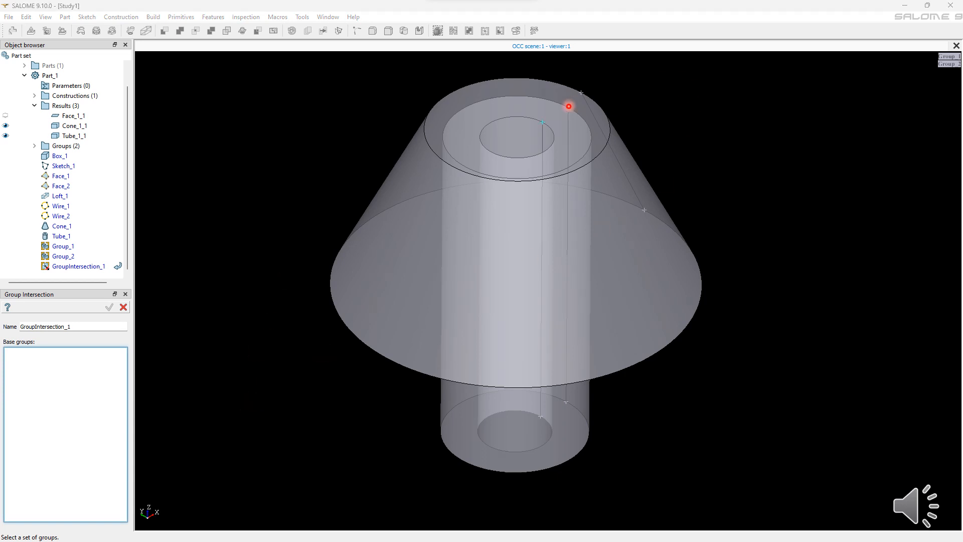
Step: Pick a group in the viewer as a base group for Group Intersection
click(548, 91)
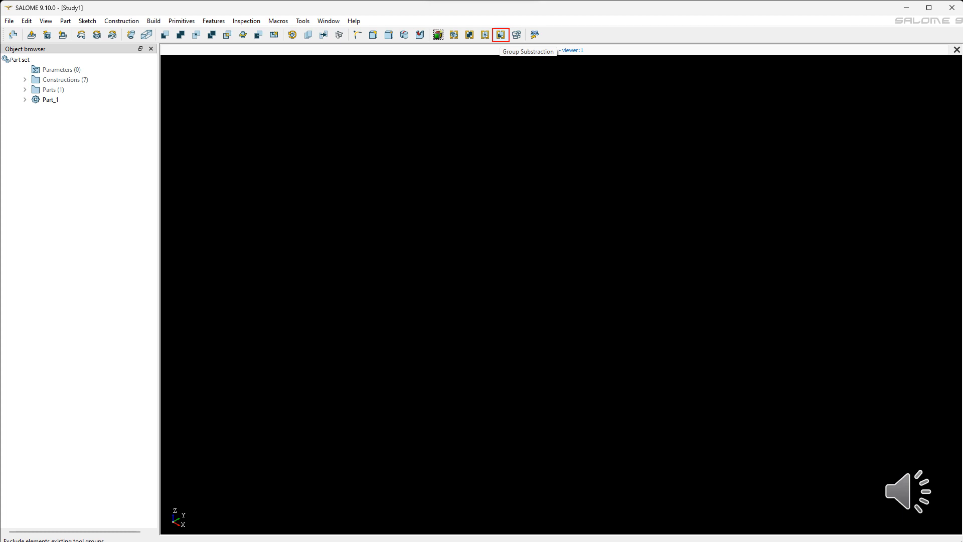
Step: Start the Group Substraction command
click(500, 34)
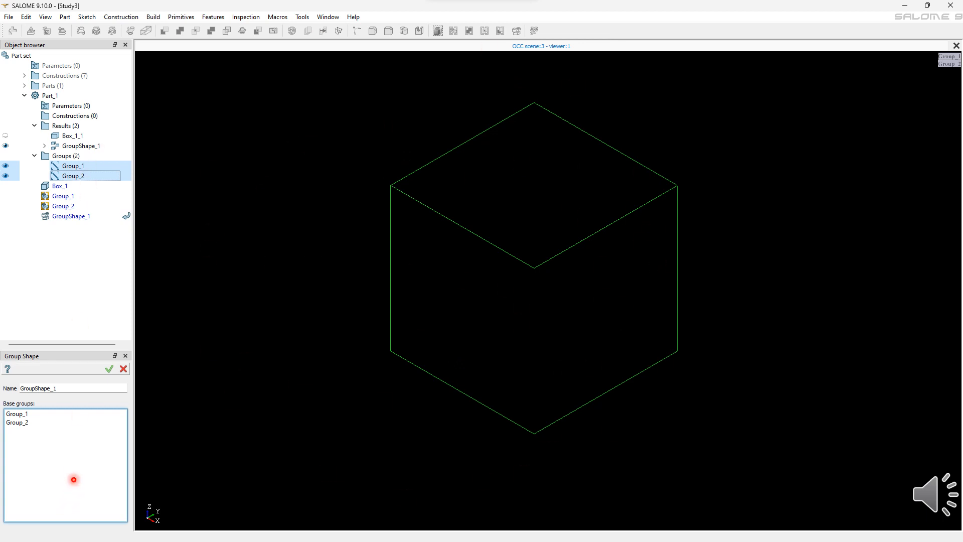
Step: Create a group shape from Group_1 and Group_2
click(109, 368)
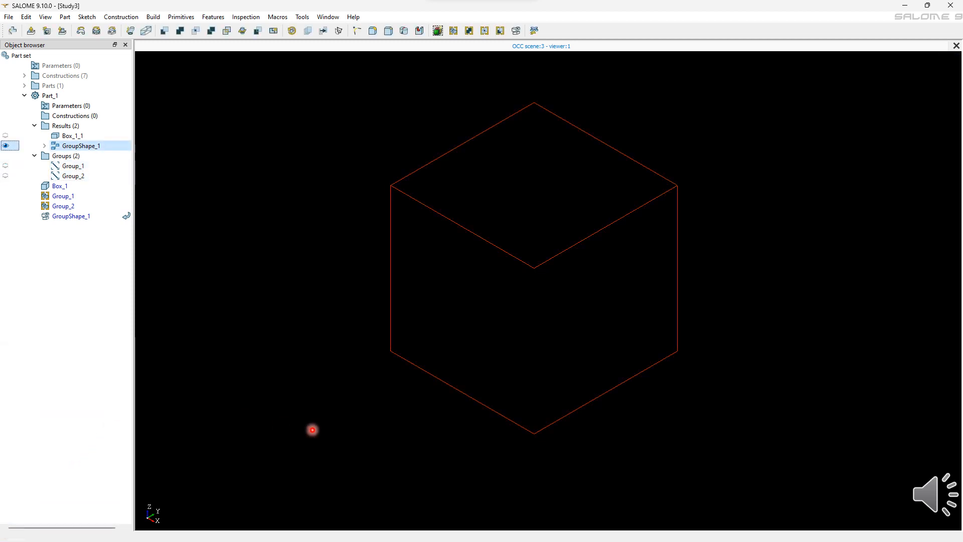